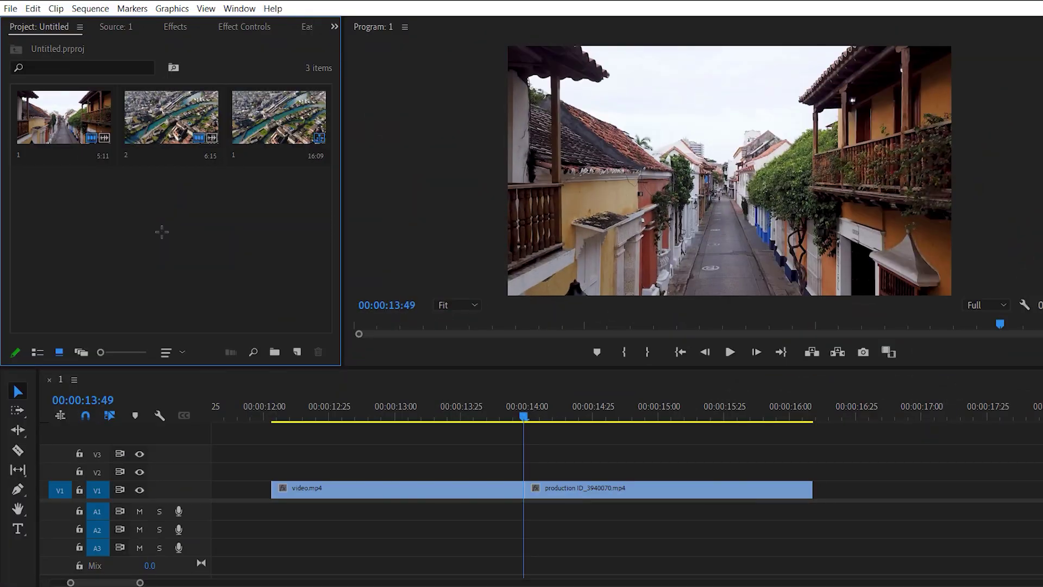
# Create an adjustment layer with the default settings and place it on track V2 over the cut between the two clips
pyautogui.click(300, 351)
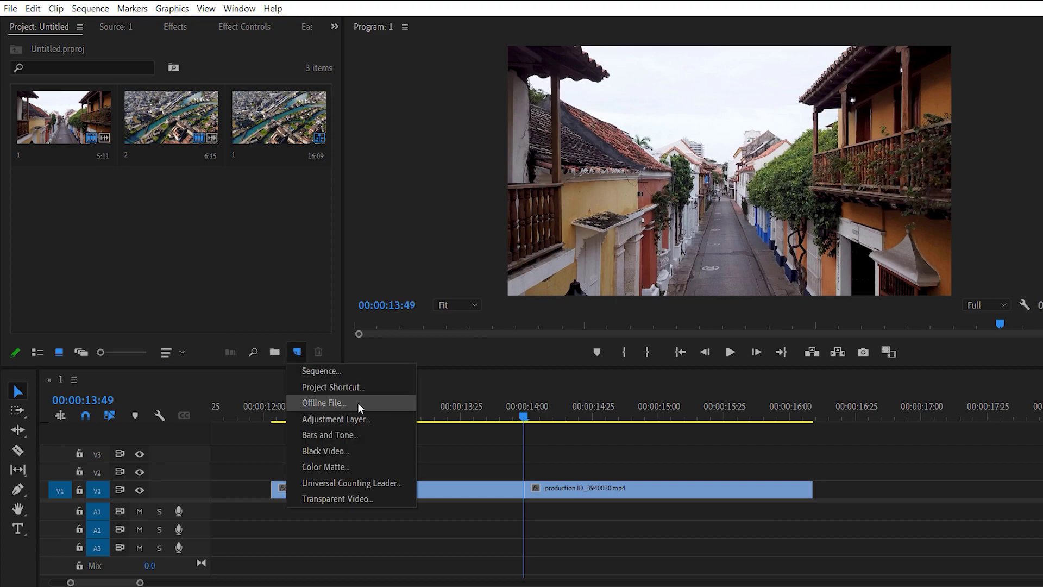
pyautogui.click(373, 417)
pyautogui.click(580, 355)
pyautogui.moveTo(64, 206); pyautogui.dragTo(363, 471)
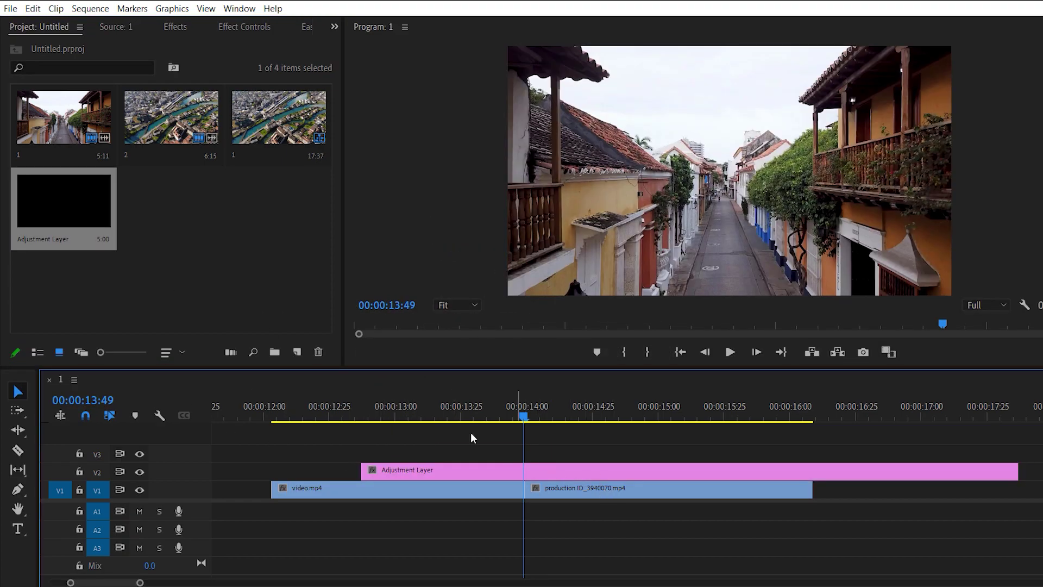
pyautogui.click(594, 471)
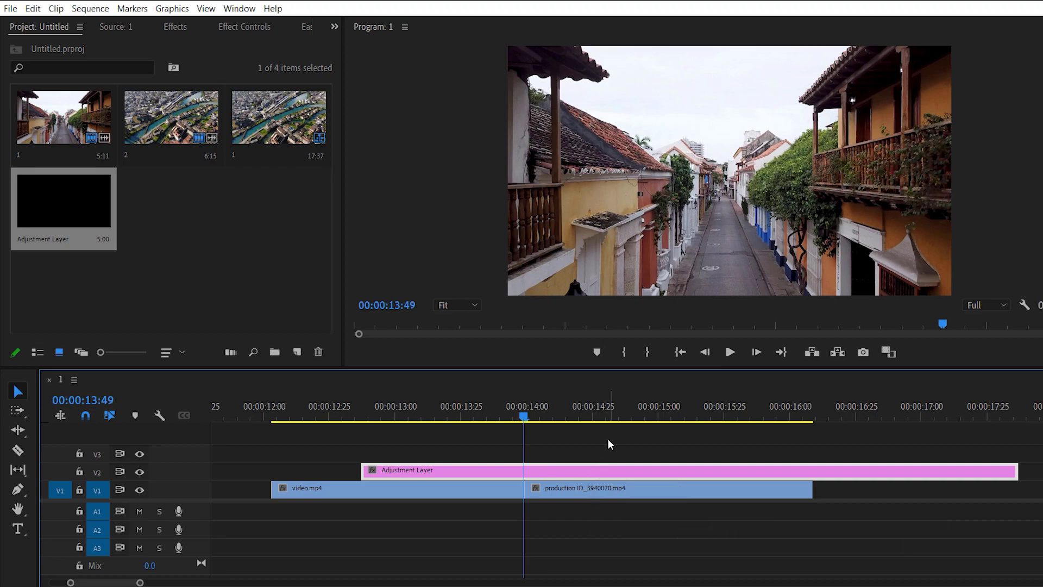
pyautogui.press('Right')
pyautogui.press('Right')
pyautogui.press('Right')
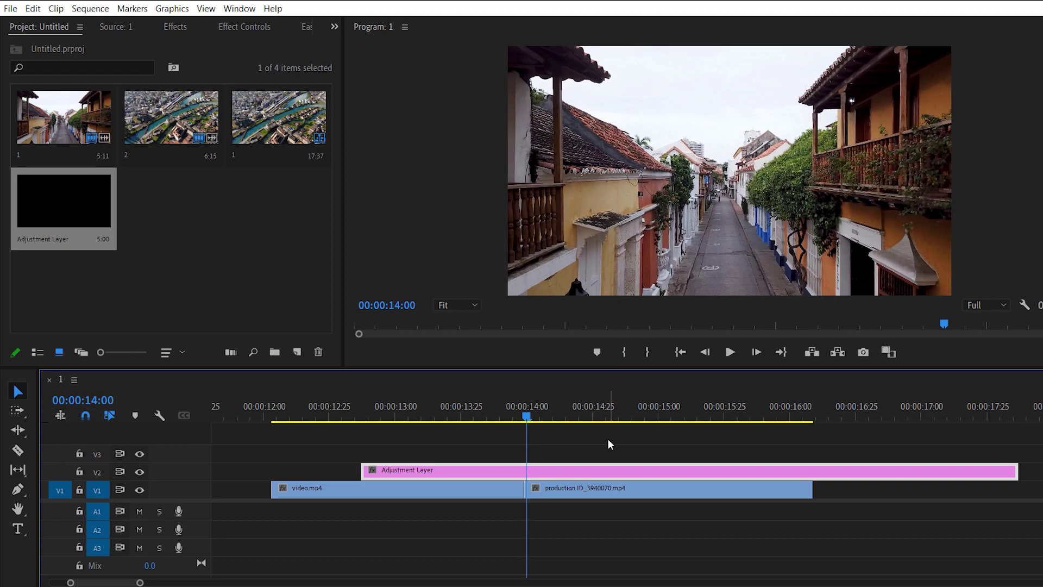
pyautogui.press('Left')
pyautogui.press('Left')
pyautogui.press('Left')
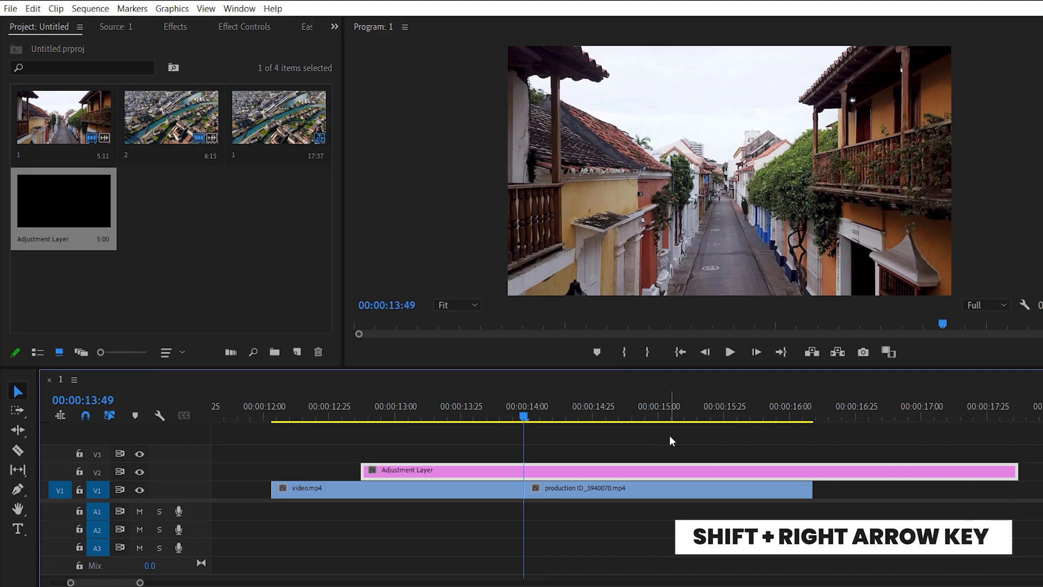
# Split the adjustment layer ten frames after the clip cut, at 00:00:14:09, and delete the part that follows
pyautogui.hotkey('shift', 'Right')
pyautogui.hotkey('shift', 'Right')
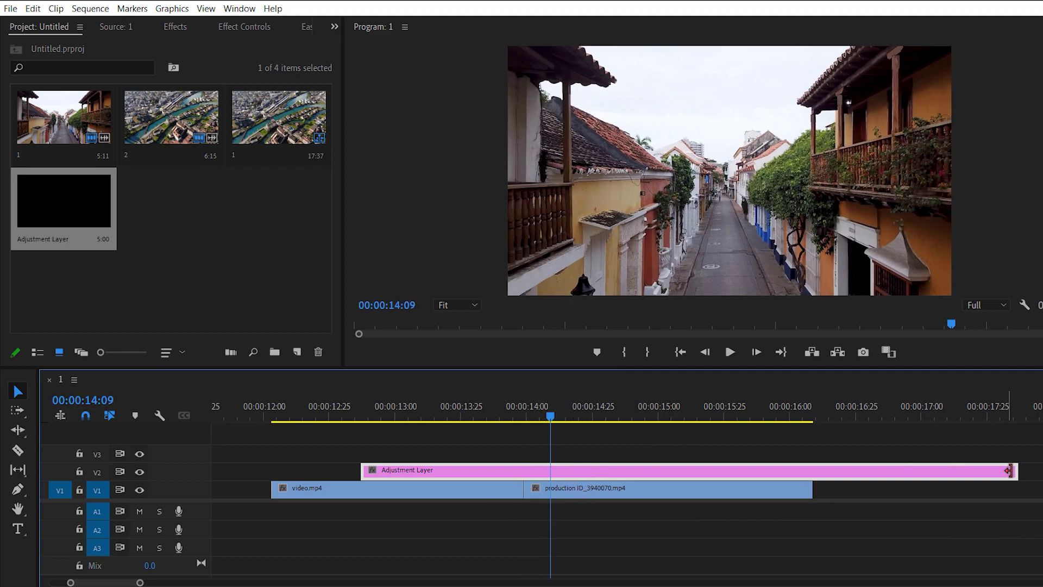
pyautogui.hotkey('ctrl', 'k')
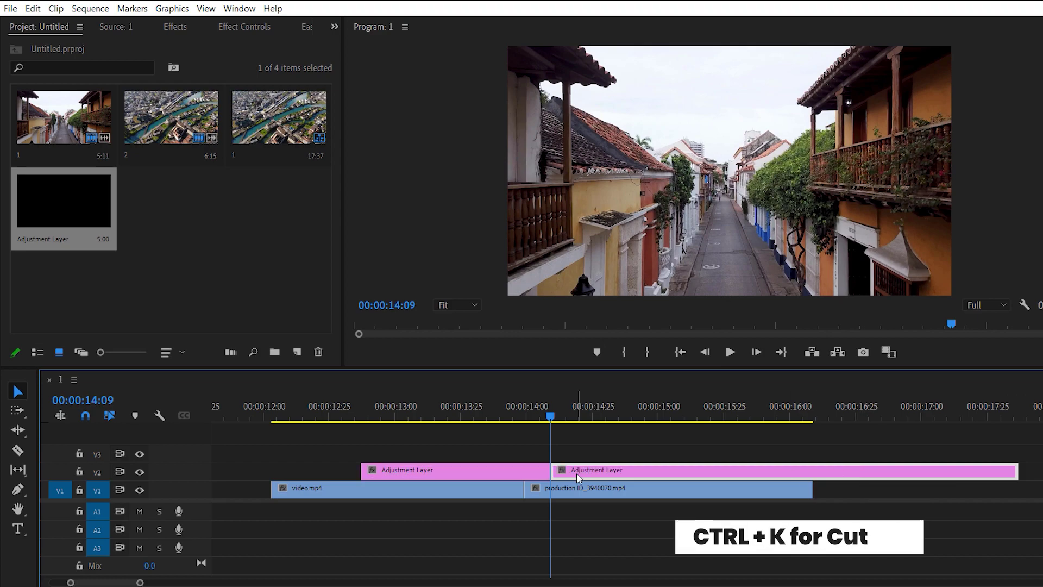
pyautogui.press('Delete')
# Split the adjustment layer ten frames before the clip cut, at 00:00:13:39, and delete the part that precedes it
pyautogui.hotkey('shift', 'Left')
pyautogui.hotkey('shift', 'Left')
pyautogui.hotkey('shift', 'Left')
pyautogui.hotkey('shift', 'Left')
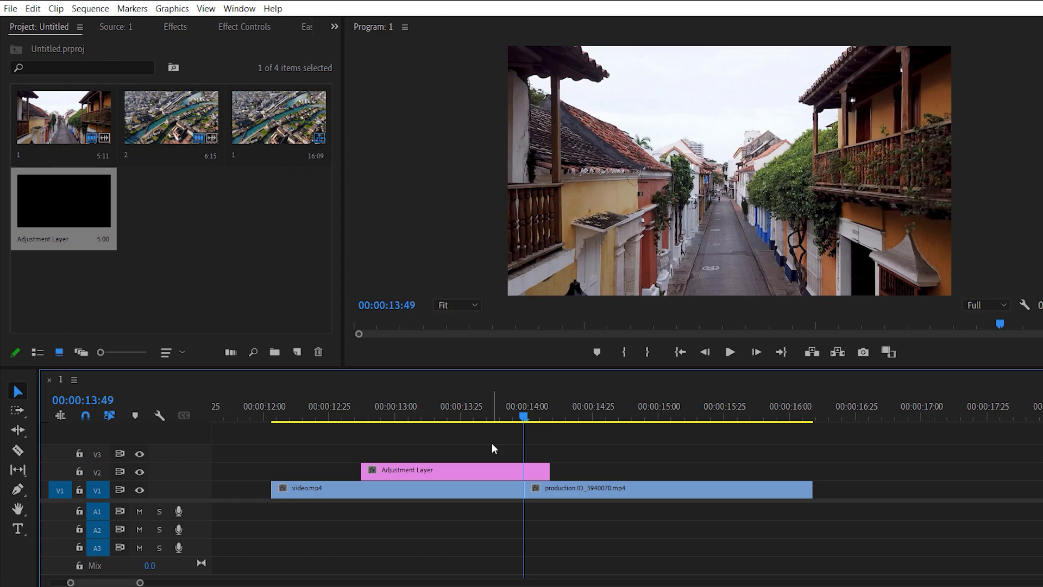
pyautogui.hotkey('shift', 'Left')
pyautogui.hotkey('shift', 'Left')
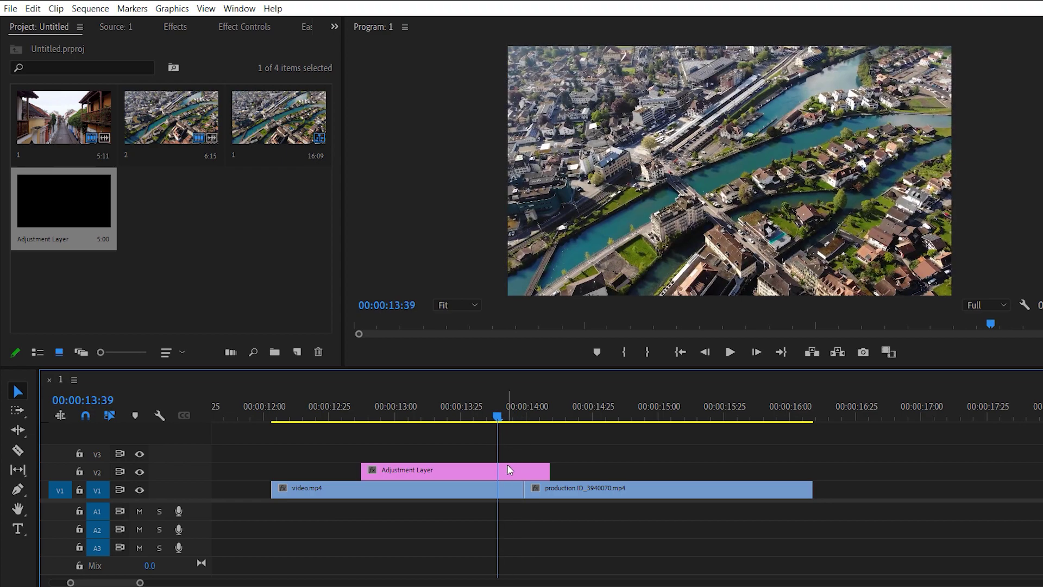
pyautogui.click(511, 471)
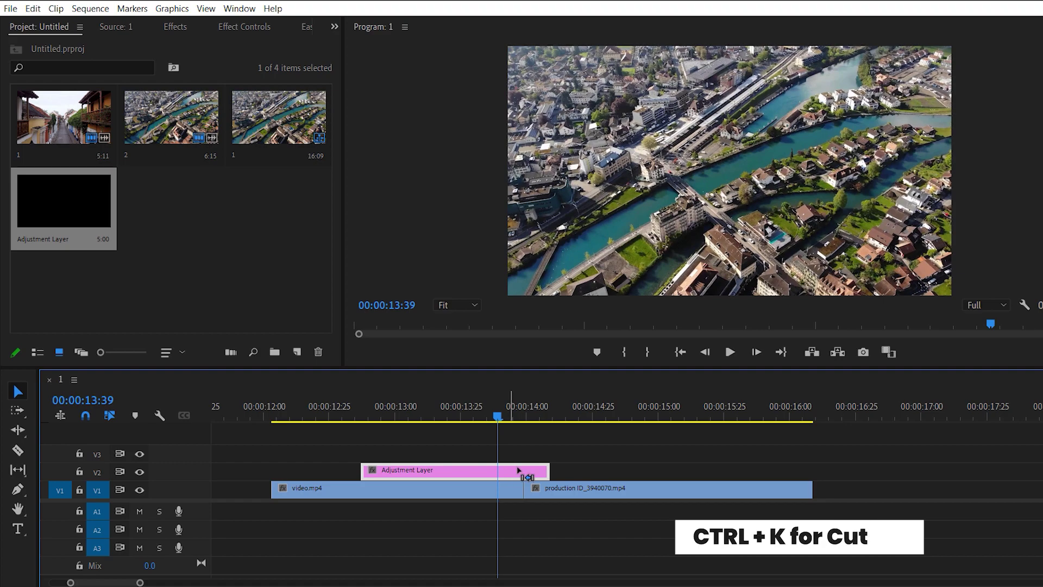
pyautogui.hotkey('ctrl', 'k')
pyautogui.click(450, 474)
pyautogui.press('Delete')
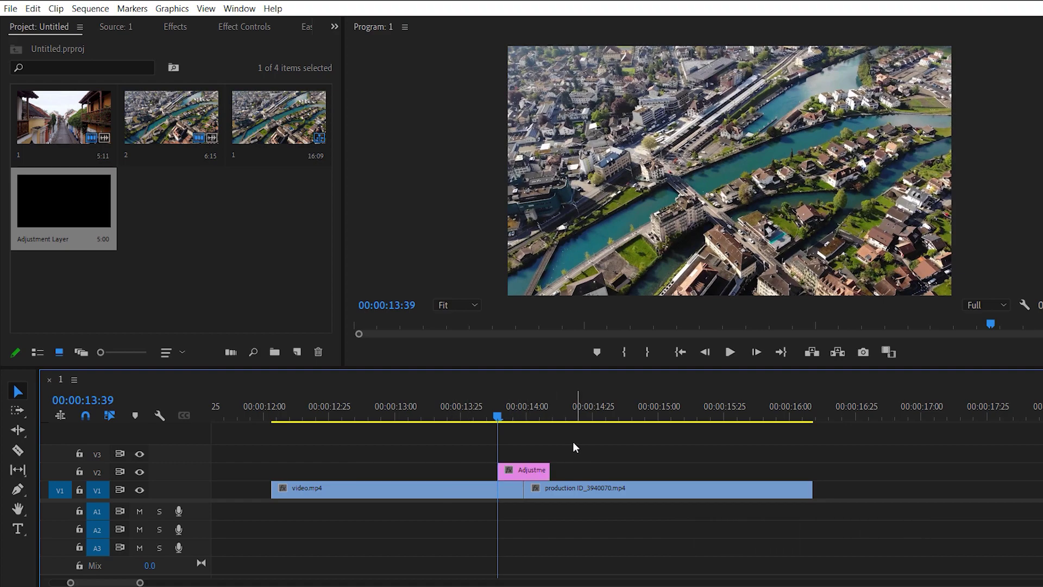
# Split the trimmed adjustment layer into two halves exactly at the clip cut, 00:00:13:49
pyautogui.click(522, 409)
pyautogui.click(527, 409)
pyautogui.press('=')
pyautogui.press('=')
pyautogui.press('=')
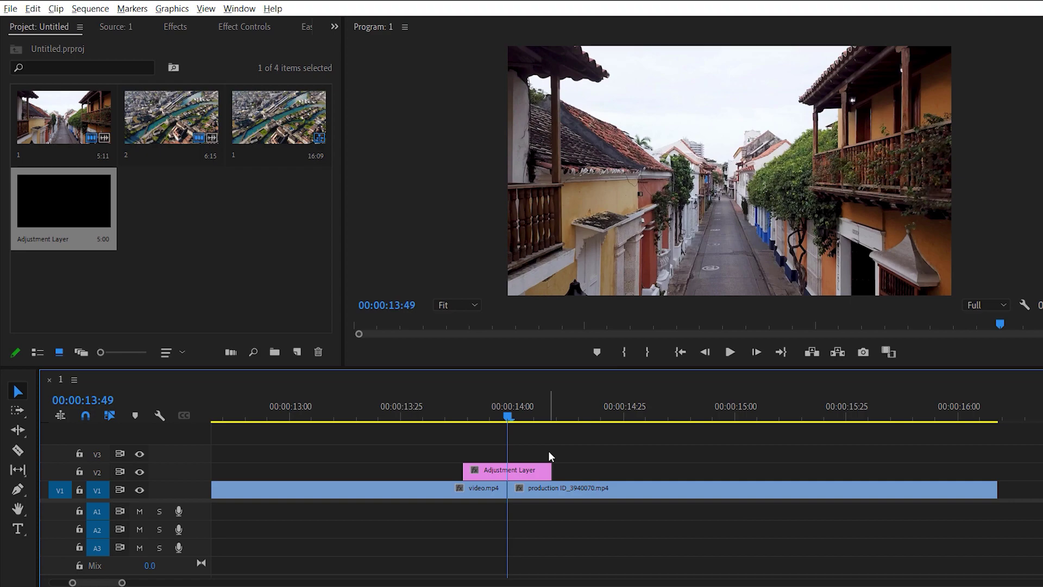
pyautogui.press('alt')
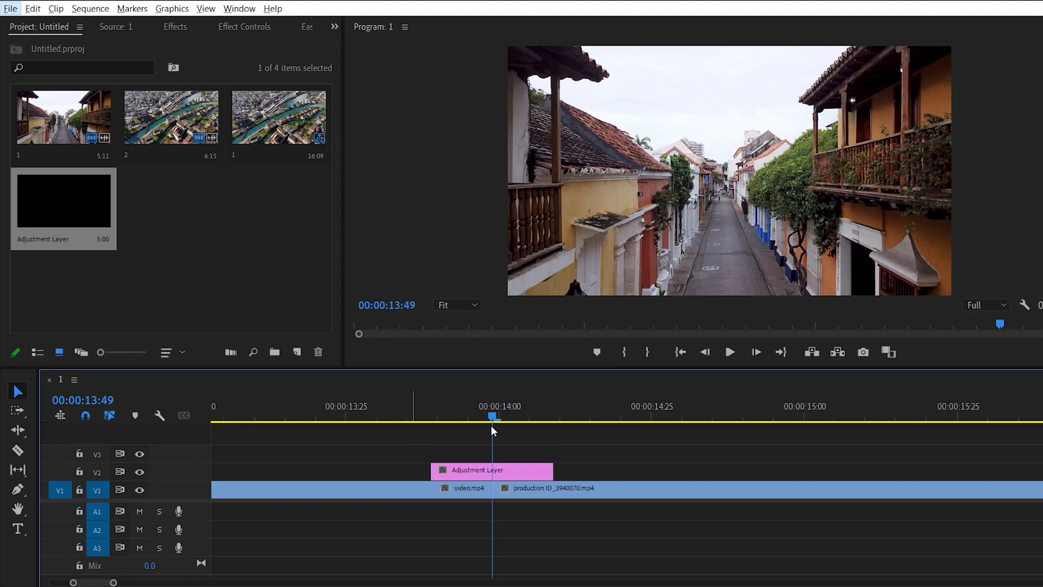
pyautogui.click(541, 476)
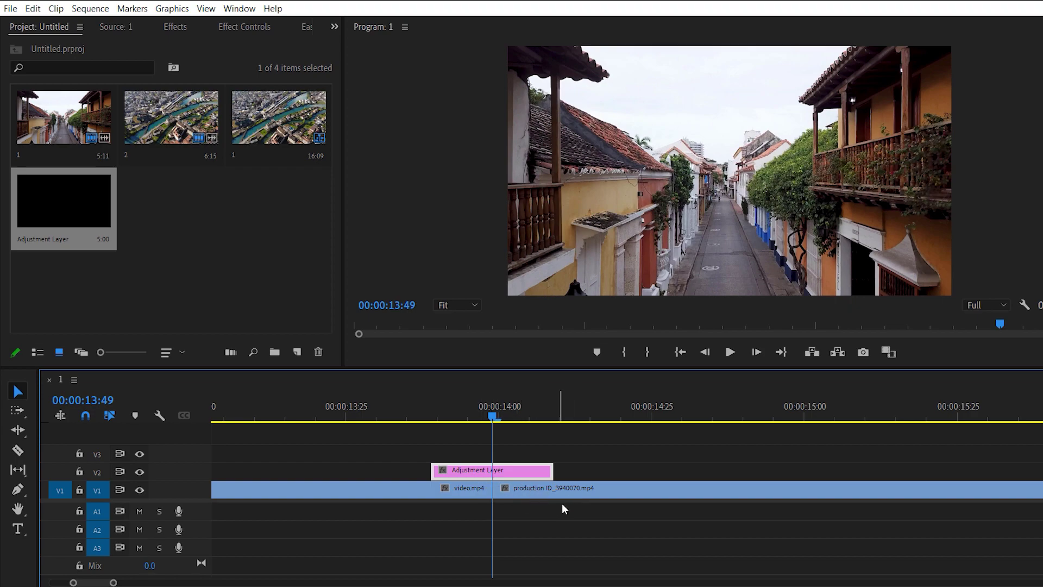
pyautogui.hotkey('ctrl', 'k')
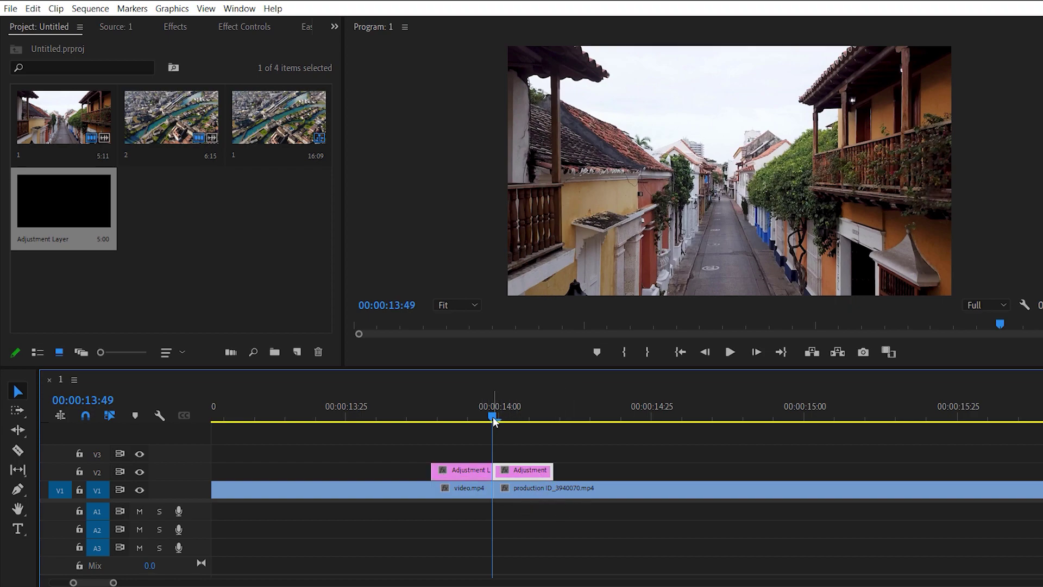
# Find the Transform effect from the Distort group and apply it to both halves of the adjustment layer
pyautogui.click(470, 471)
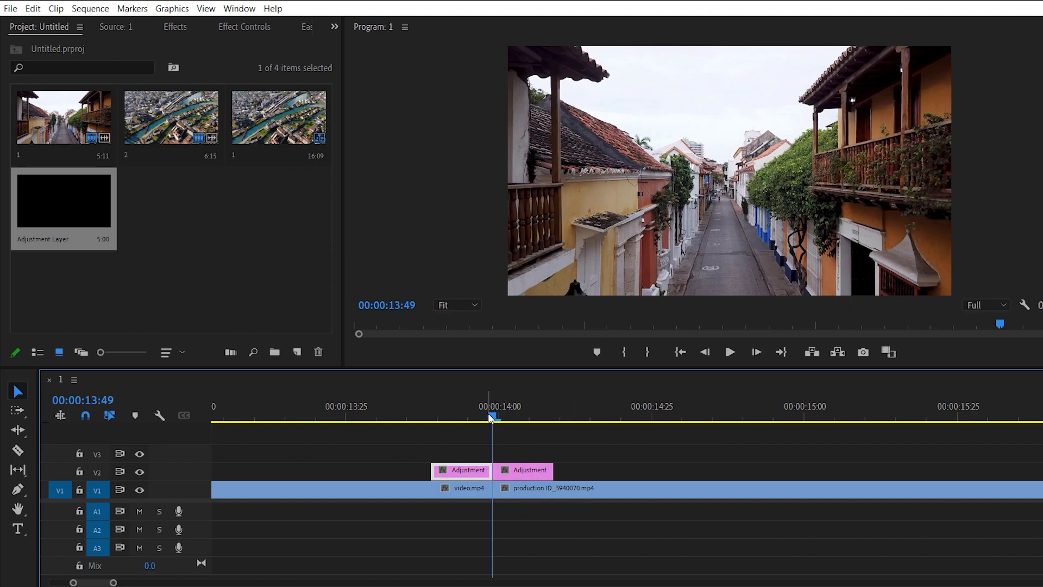
pyautogui.click(181, 31)
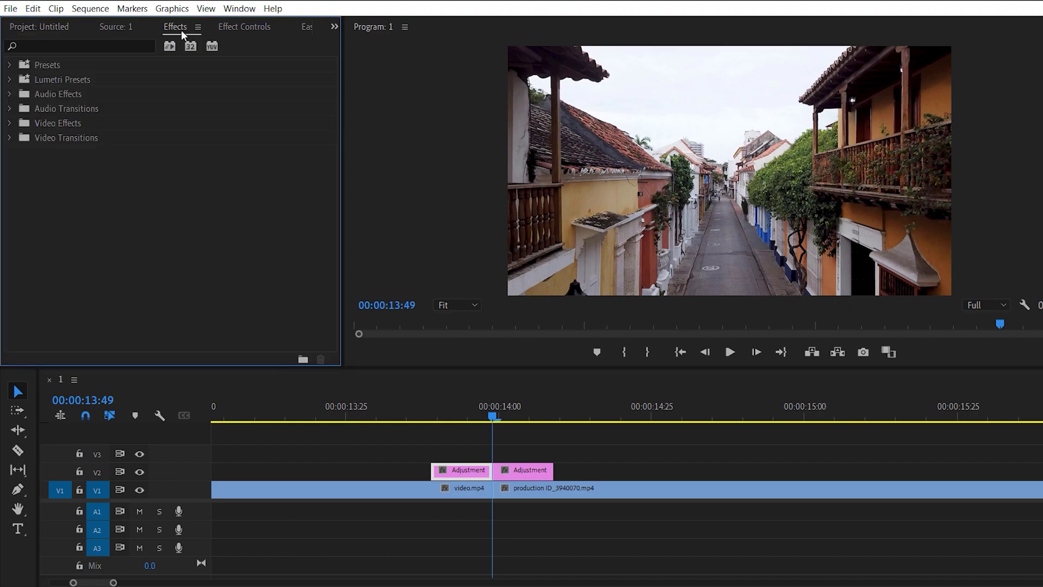
pyautogui.click(96, 44)
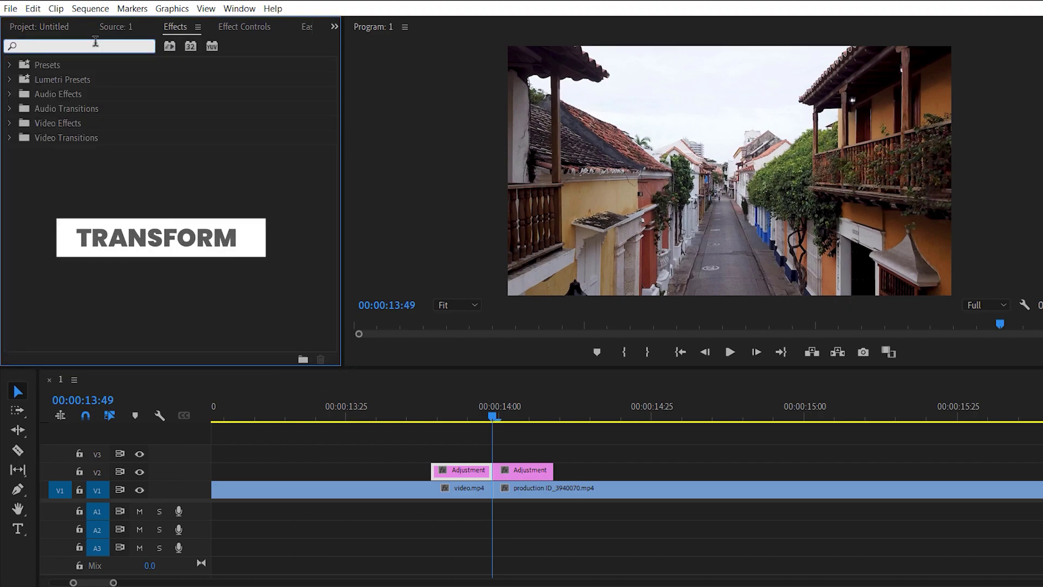
pyautogui.write('transform')
pyautogui.click(70, 153)
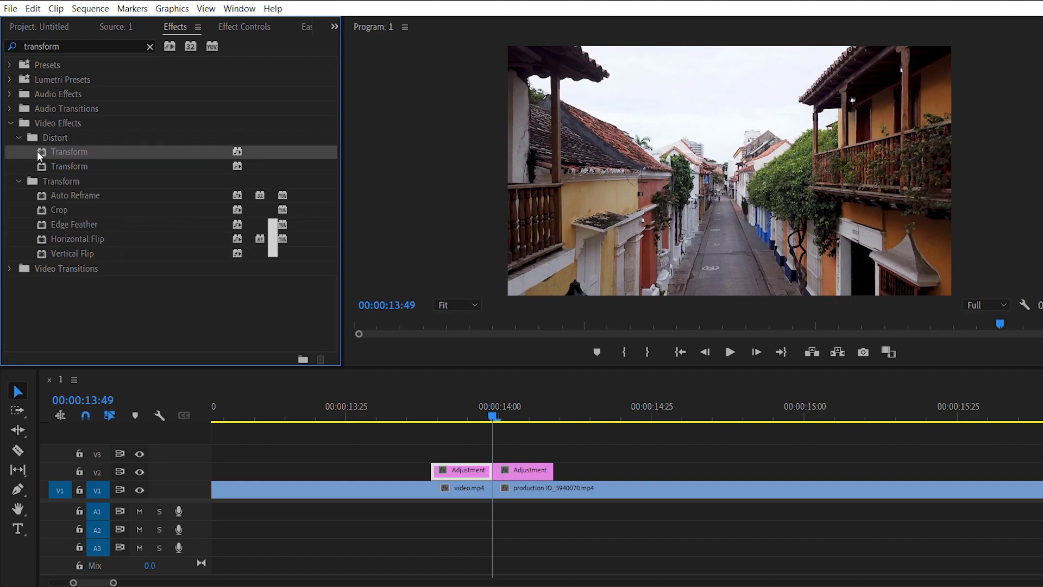
pyautogui.moveTo(70, 154); pyautogui.dragTo(470, 470)
# Keyframe the Transform Scale of the first adjustment layer half from 100 at its start to 300 at its end
pyautogui.moveTo(491, 414); pyautogui.dragTo(474, 418)
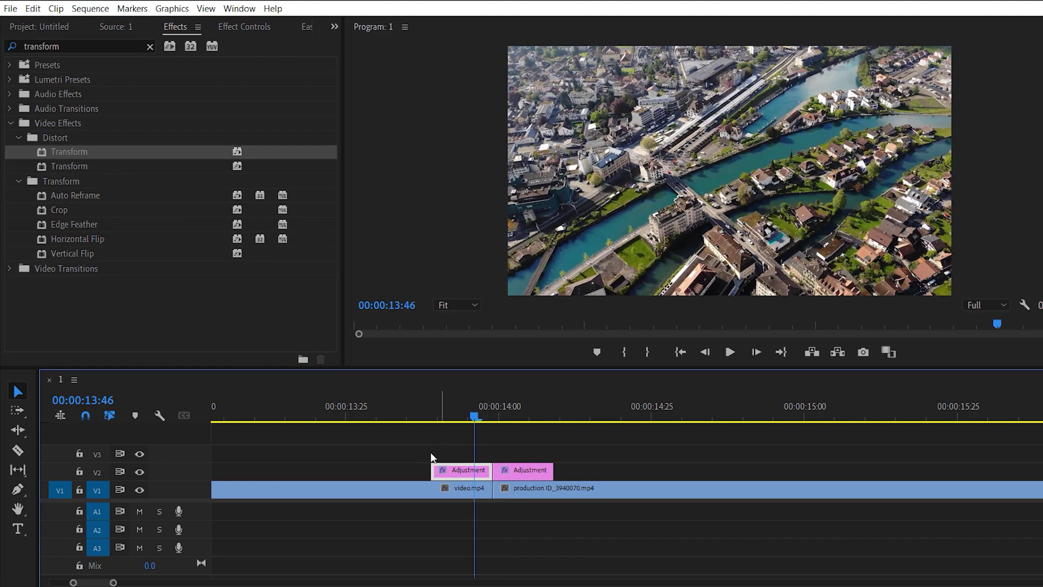
pyautogui.click(249, 28)
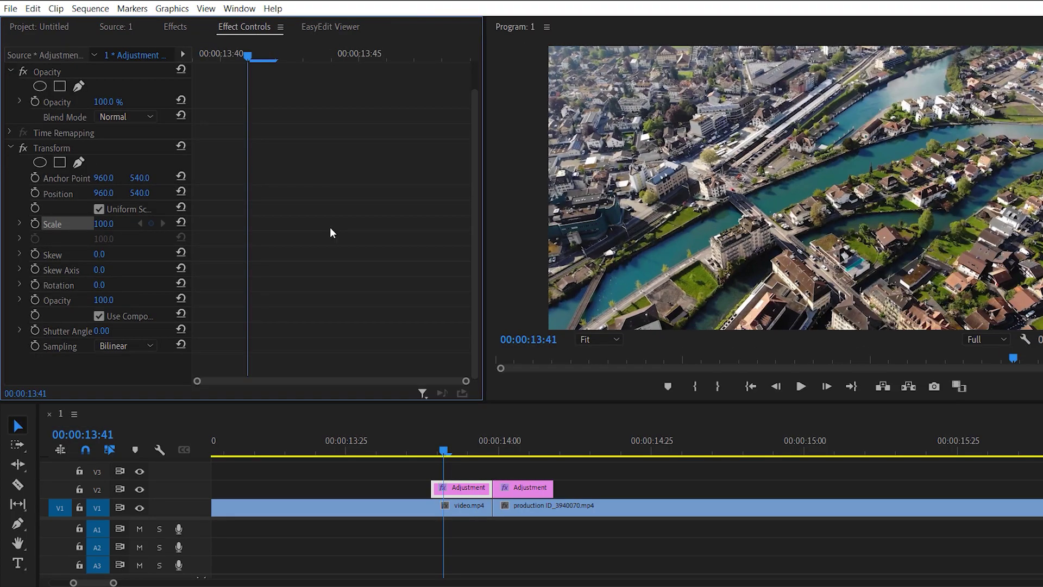
pyautogui.click(36, 223)
pyautogui.moveTo(194, 222); pyautogui.dragTo(194, 223)
pyautogui.press('Right')
pyautogui.press('Right')
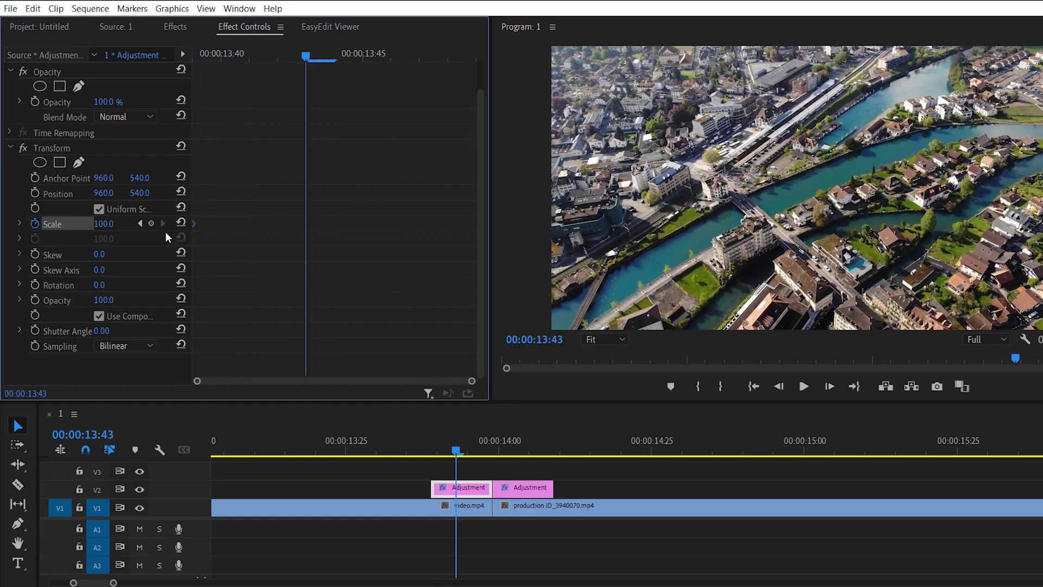
pyautogui.click(108, 227)
pyautogui.write('300')
pyautogui.press('Return')
pyautogui.moveTo(309, 224); pyautogui.dragTo(471, 229)
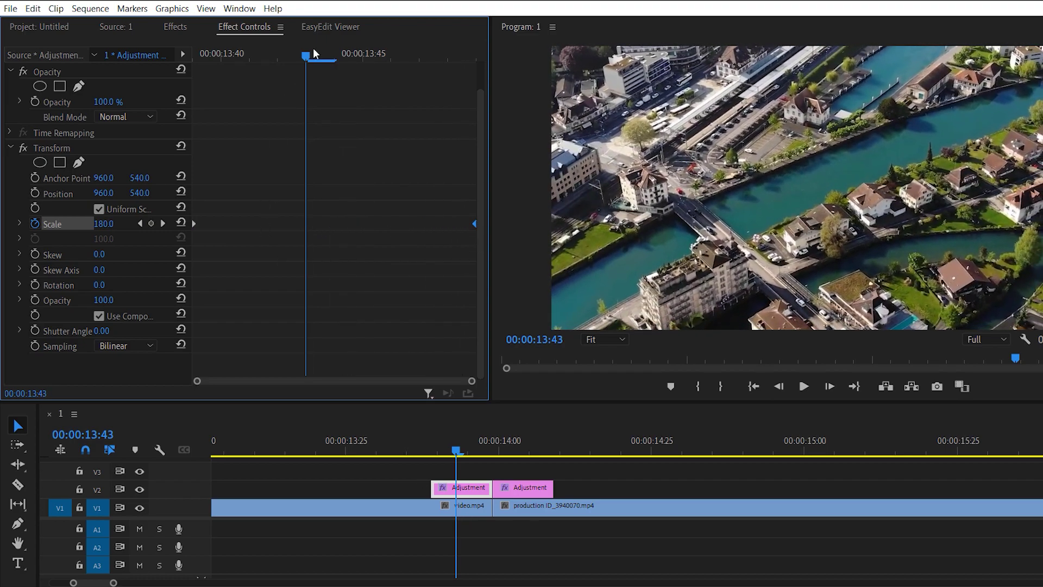
# Keyframe the first half's Transform Rotation from 0 at 00:00:13:40 to 90° at the end of the layer
pyautogui.press('Up')
pyautogui.press('Right')
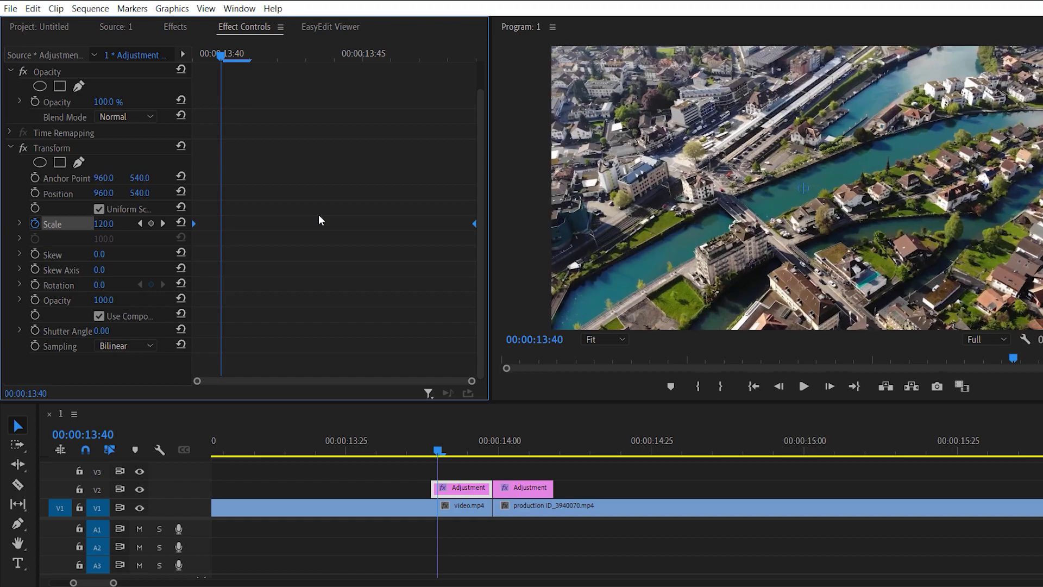
pyautogui.click(35, 284)
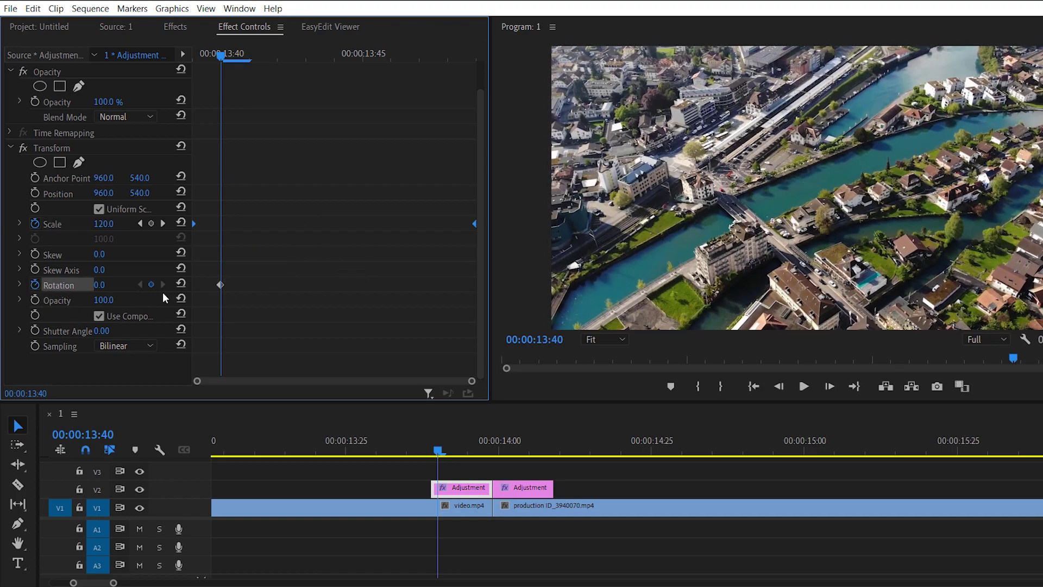
pyautogui.moveTo(226, 53); pyautogui.dragTo(276, 69)
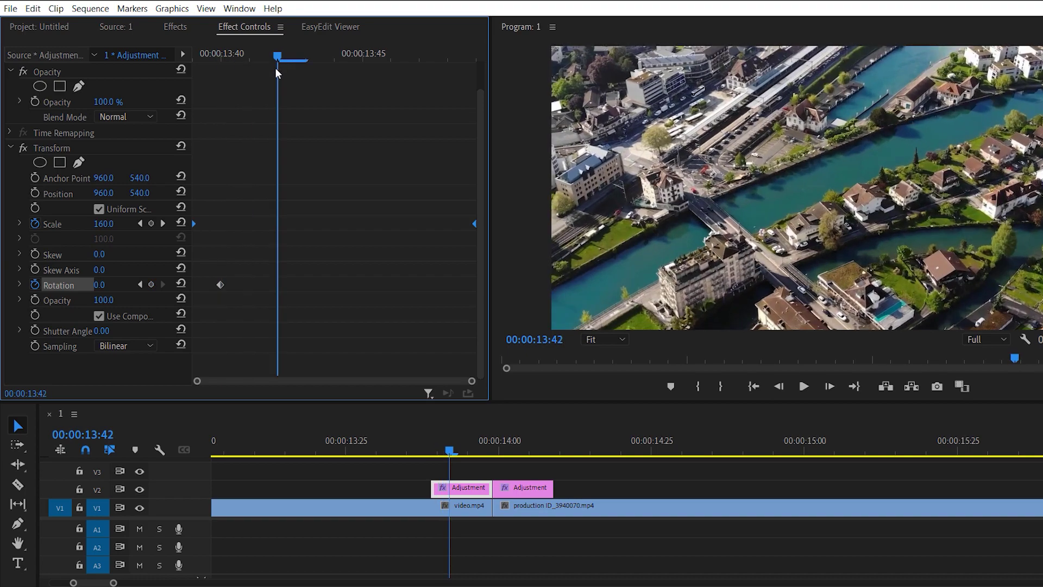
pyautogui.click(101, 285)
pyautogui.write('63.5')
pyautogui.press('Return')
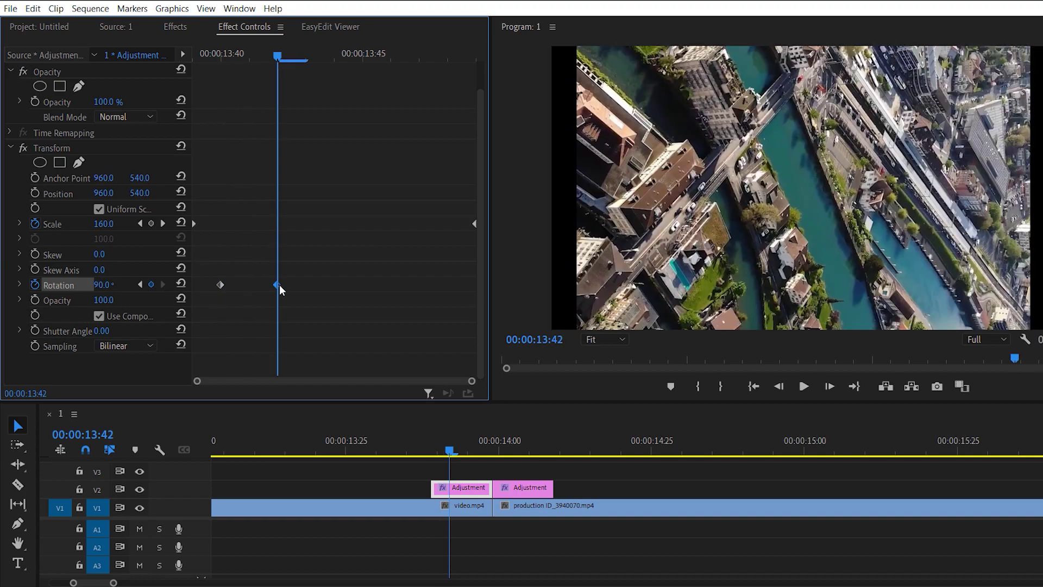
pyautogui.moveTo(279, 284); pyautogui.dragTo(477, 295)
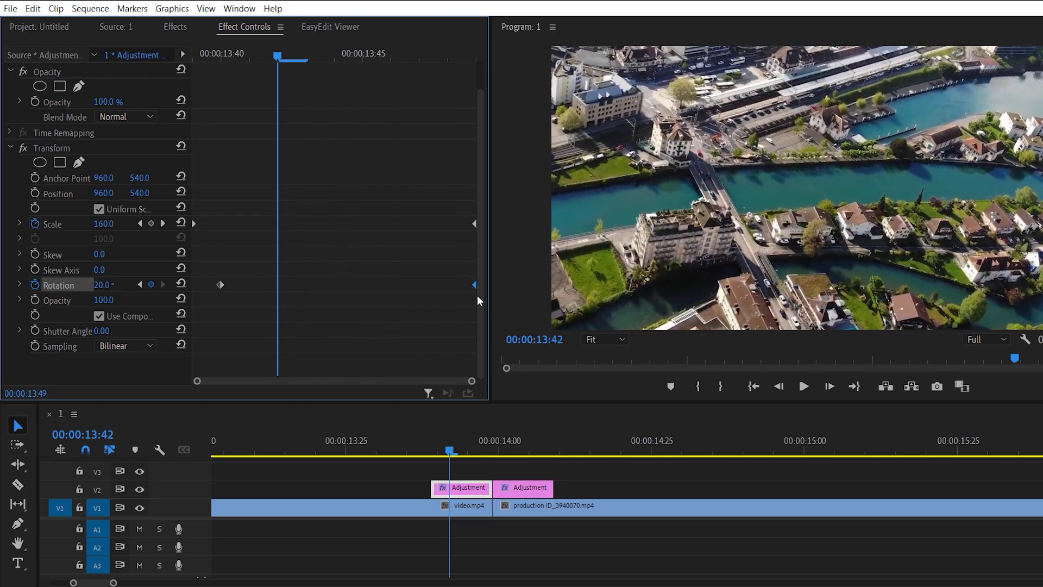
# Set the first half's Transform Shutter Angle to 360 and save the project
pyautogui.moveTo(278, 55); pyautogui.dragTo(197, 55)
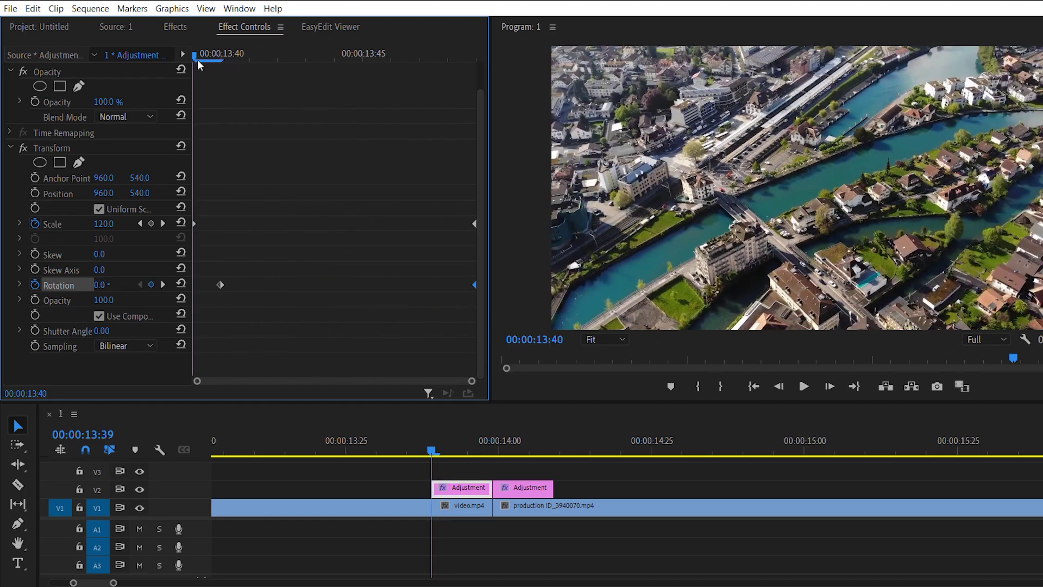
pyautogui.click(103, 330)
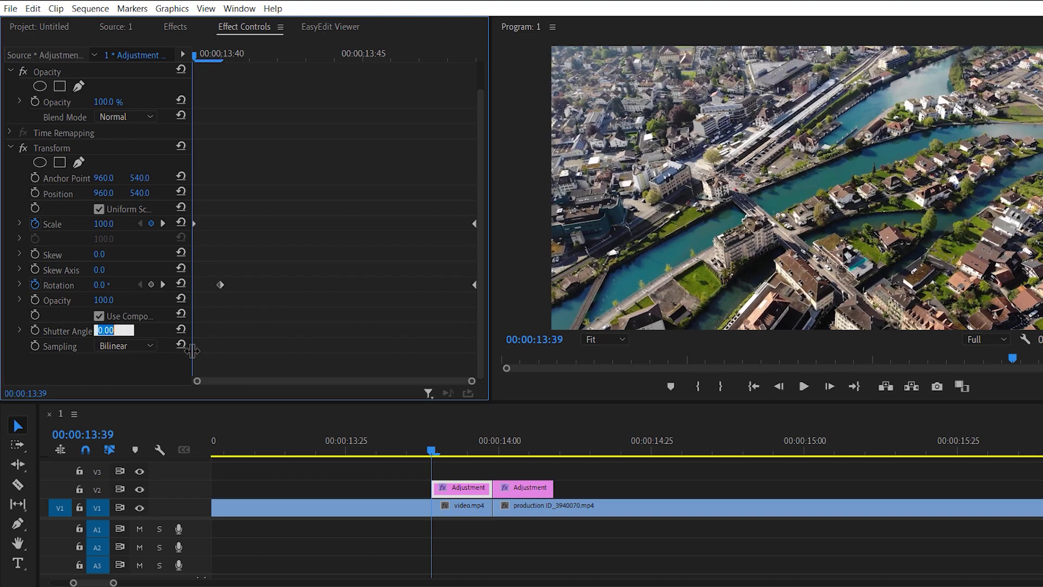
pyautogui.write('360')
pyautogui.press('Return')
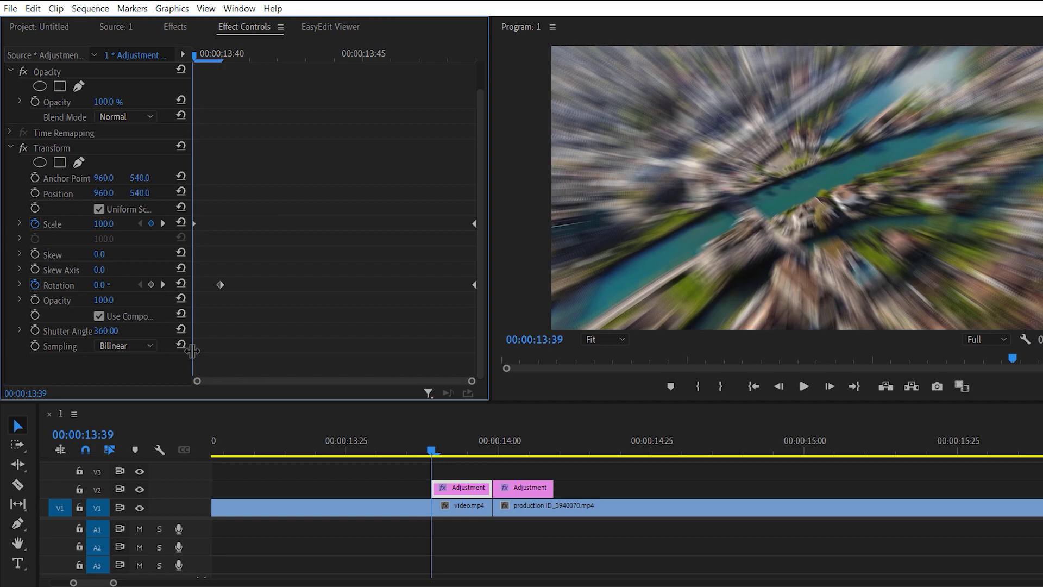
pyautogui.hotkey('ctrl', 's')
# Keyframe the second adjustment layer half's Transform Scale at 300 at its start, 00:00:13:49
pyautogui.moveTo(197, 63)
pyautogui.mouseDown()
pyautogui.moveTo(420, 74)
pyautogui.moveTo(164, 77)
pyautogui.moveTo(330, 80)
pyautogui.moveTo(194, 76)
pyautogui.mouseUp()
pyautogui.press('Down')
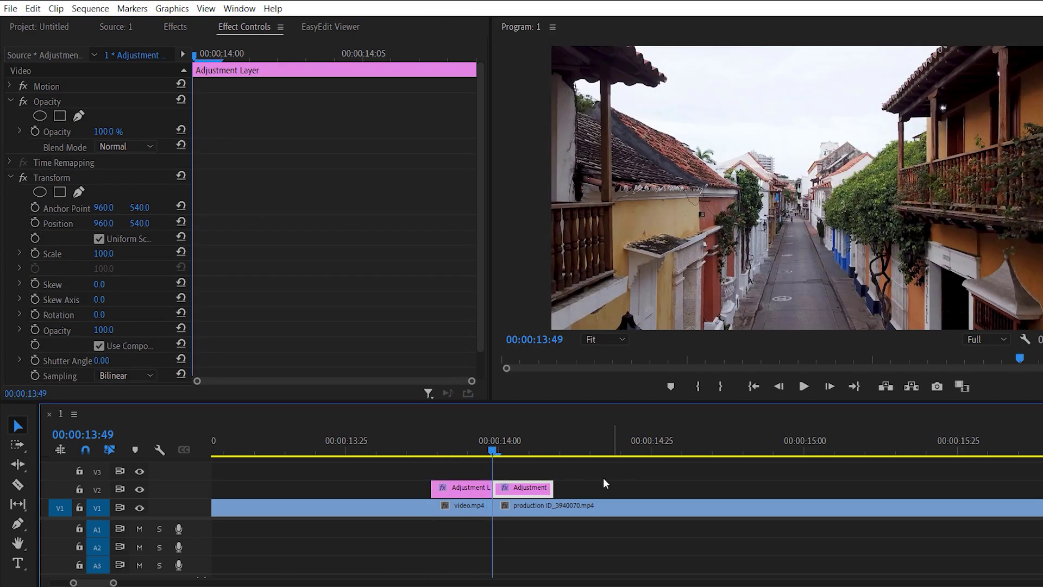
pyautogui.scroll(-1, 341, 258)
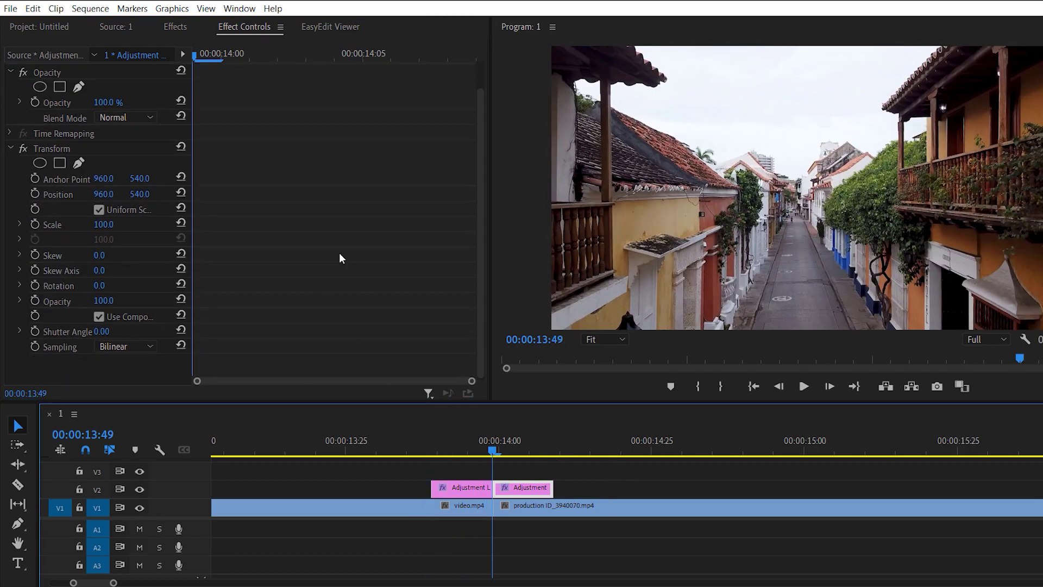
pyautogui.click(35, 224)
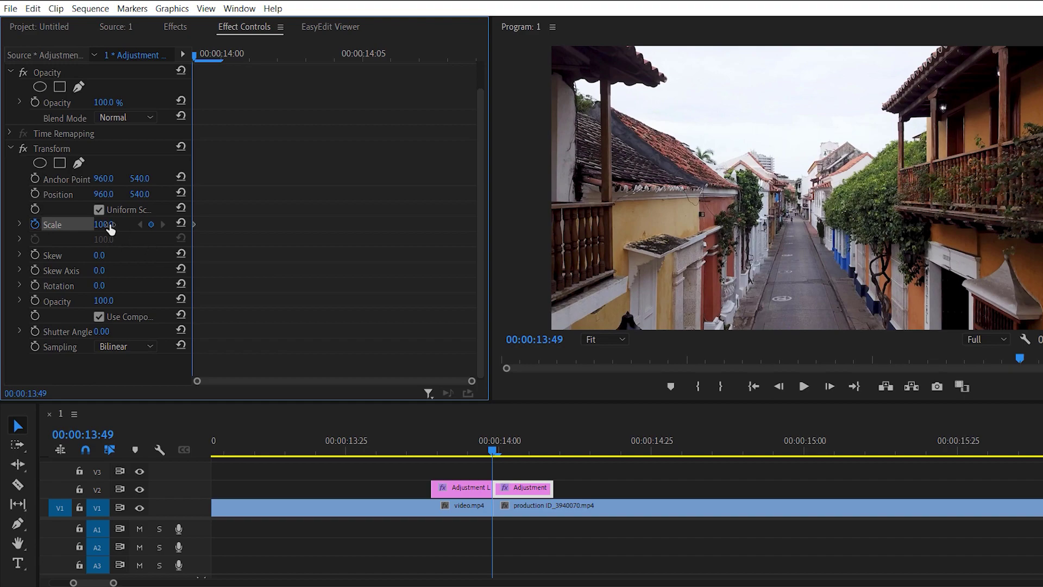
pyautogui.click(108, 225)
pyautogui.write('300')
pyautogui.press('Return')
# Add a Transform Scale keyframe of 100 to the second half and place it at the end of the layer
pyautogui.click(308, 56)
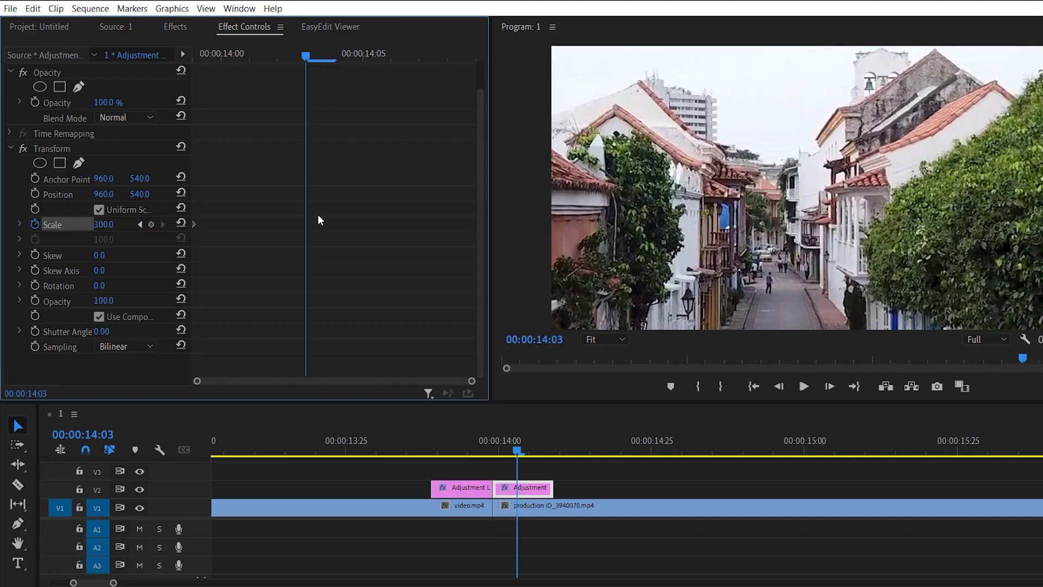
pyautogui.click(104, 224)
pyautogui.write('10')
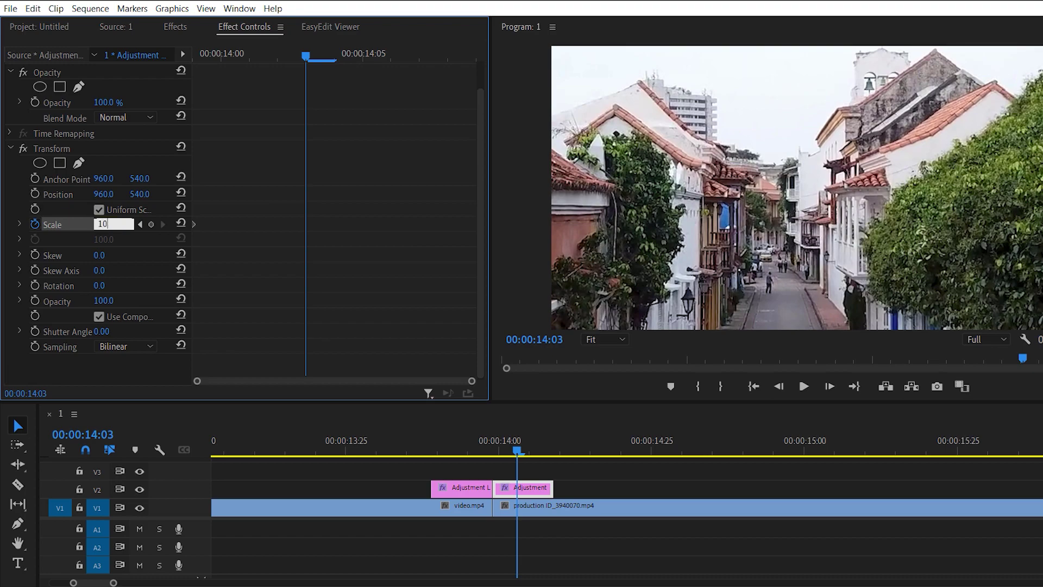
pyautogui.write('0')
pyautogui.press('Return')
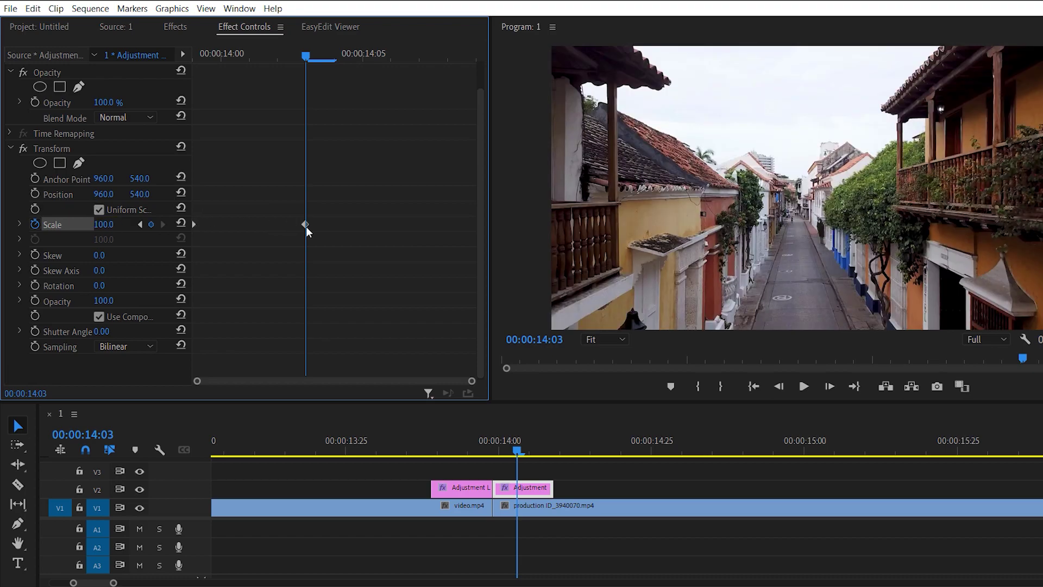
pyautogui.moveTo(305, 224); pyautogui.dragTo(475, 224)
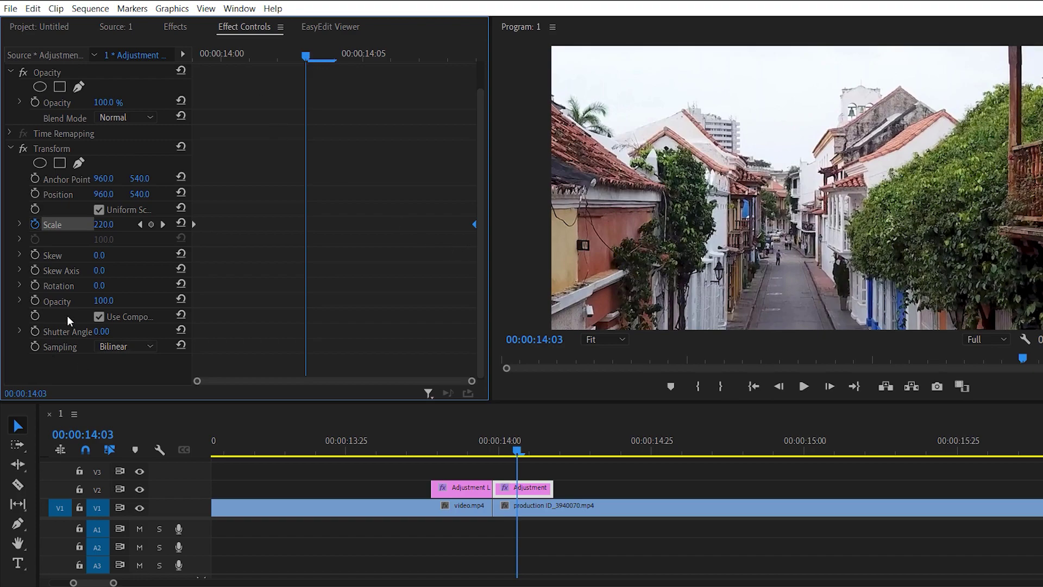
# Keyframe the second half's Transform Rotation from -90° at its start to 0 at the end of the layer
pyautogui.click(36, 286)
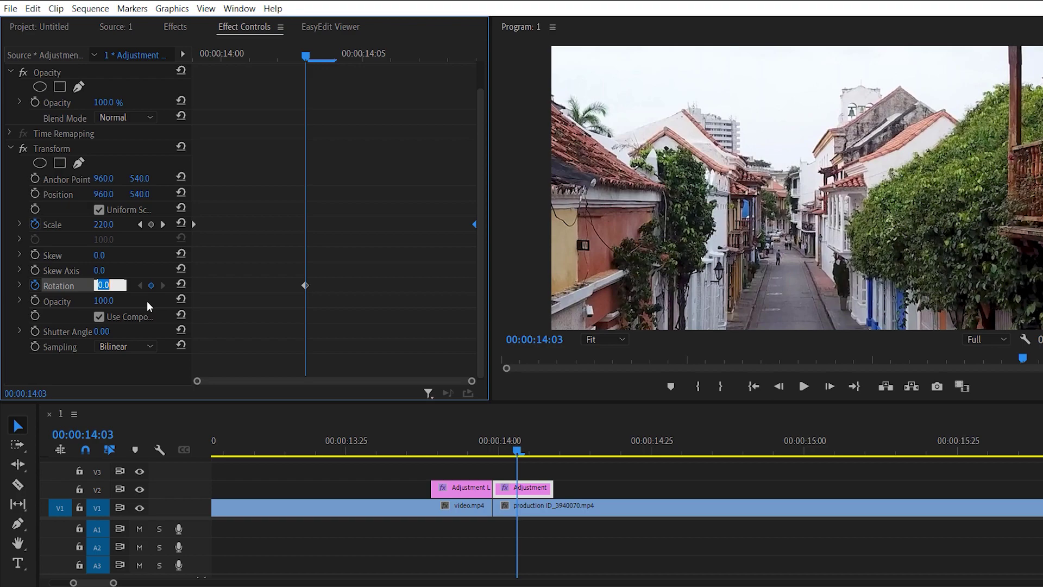
pyautogui.write('-90')
pyautogui.press('Return')
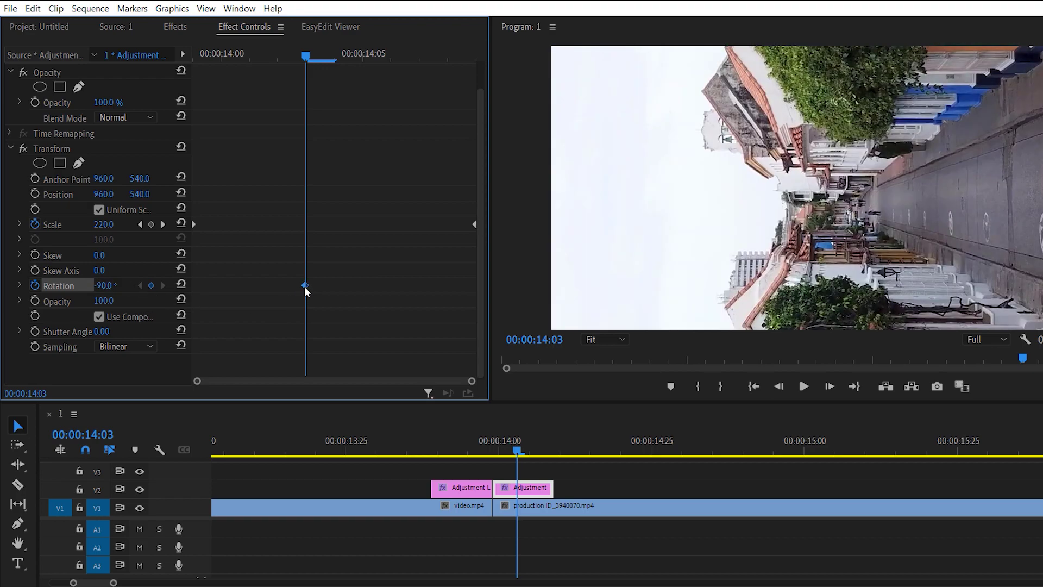
pyautogui.moveTo(304, 286); pyautogui.dragTo(193, 289)
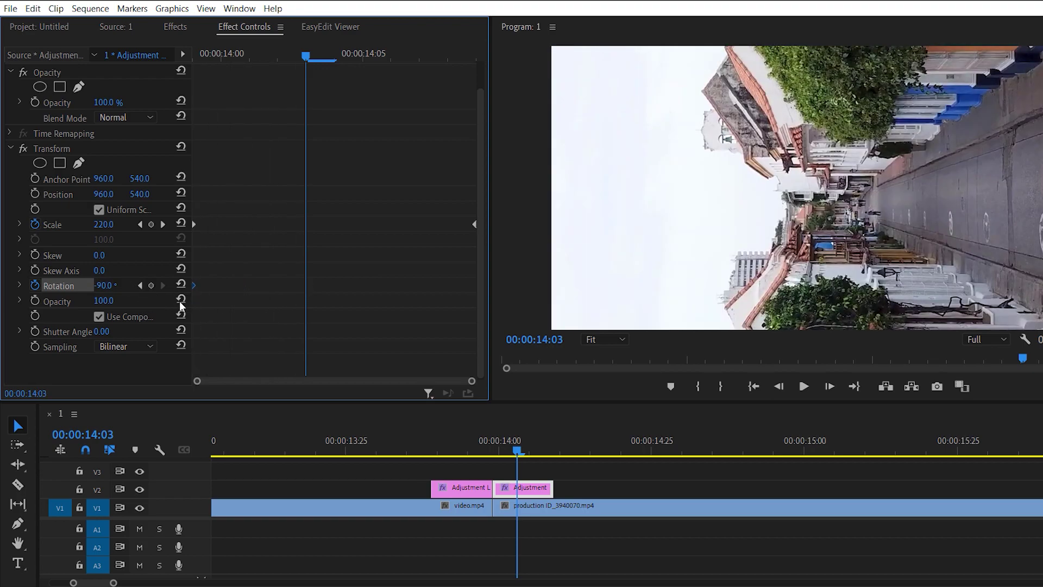
pyautogui.click(101, 286)
pyautogui.write('0')
pyautogui.press('Return')
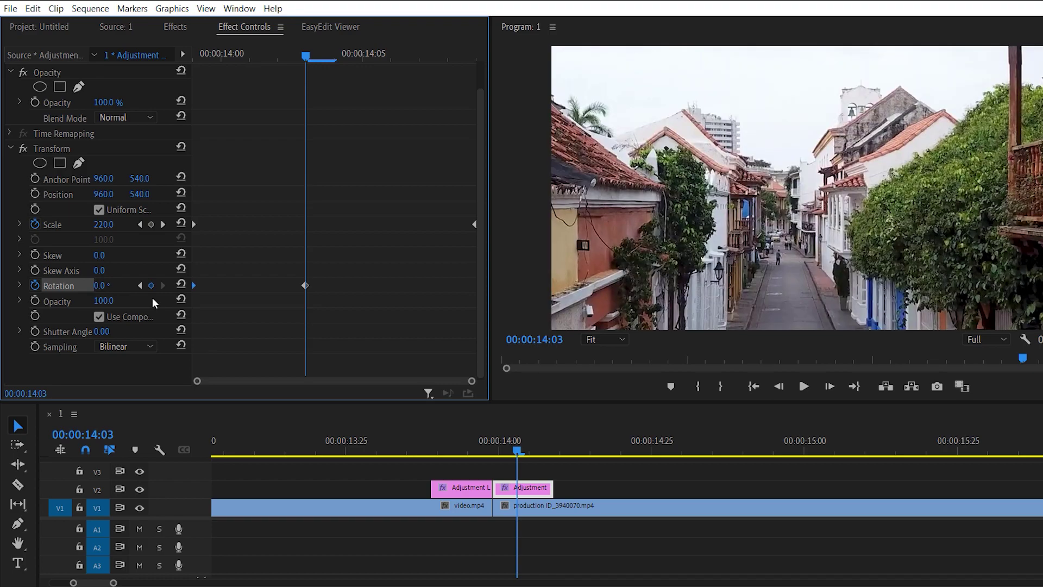
pyautogui.moveTo(306, 286); pyautogui.dragTo(481, 292)
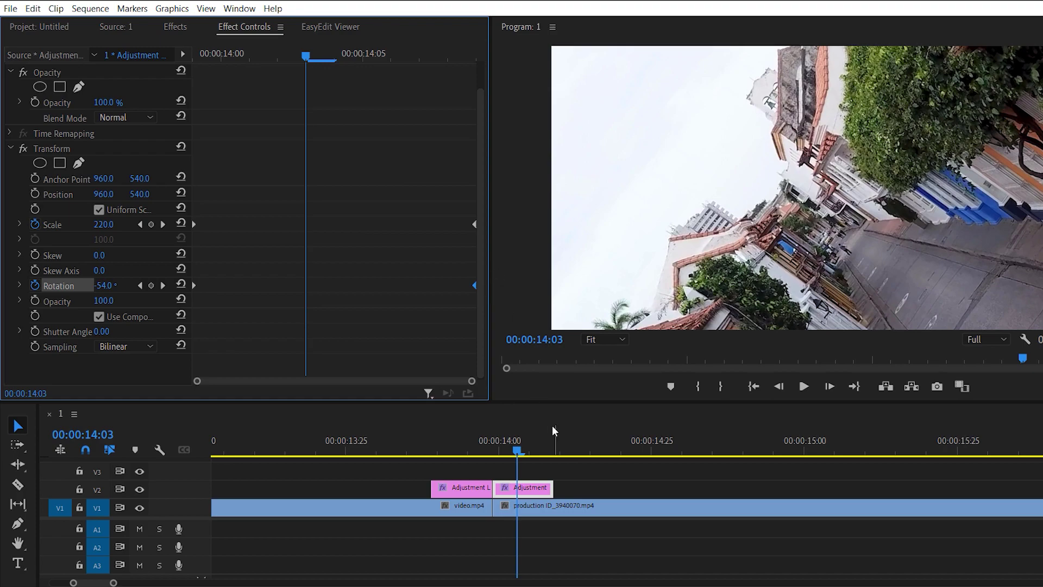
# Disable the composition's shutter angle in the second half's Transform effect and set its Shutter Angle to 360
pyautogui.click(99, 316)
pyautogui.click(106, 332)
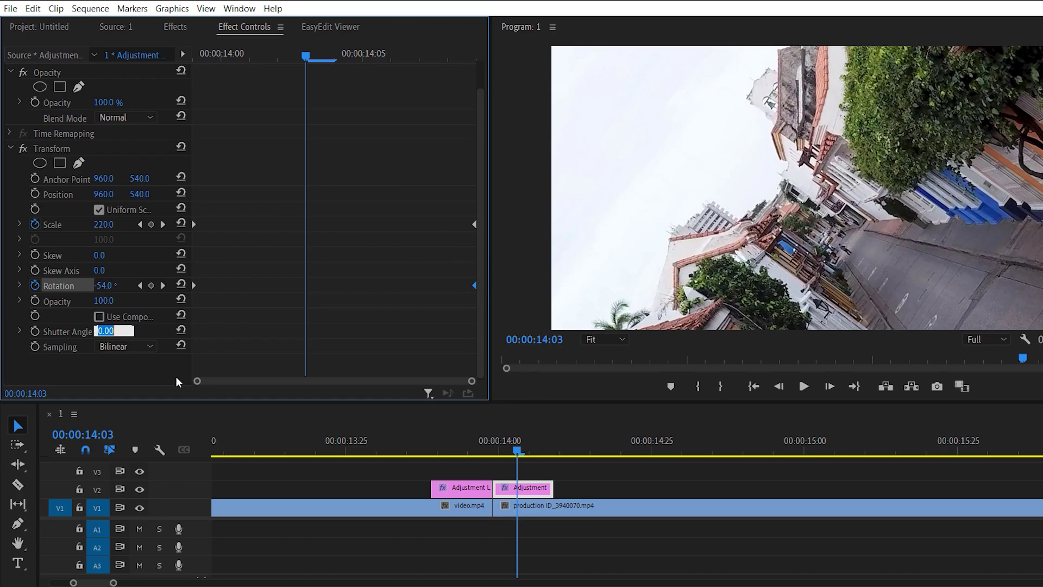
pyautogui.write('360')
pyautogui.press('Return')
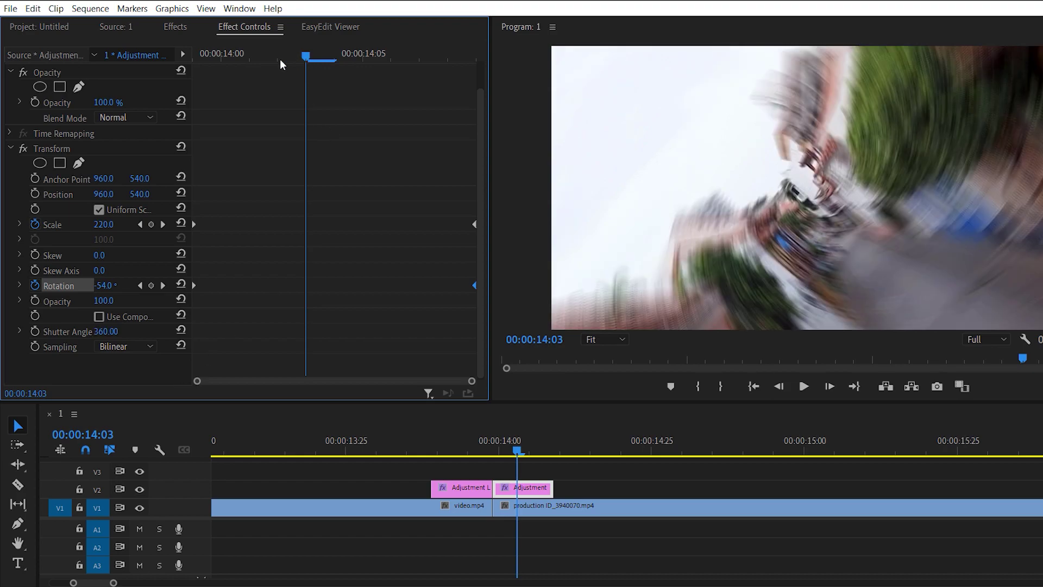
# Expand the Scale and Rotation velocity graphs of the first adjustment layer half and enlarge the effect settings area
pyautogui.press('Up')
pyautogui.moveTo(407, 451); pyautogui.dragTo(522, 452)
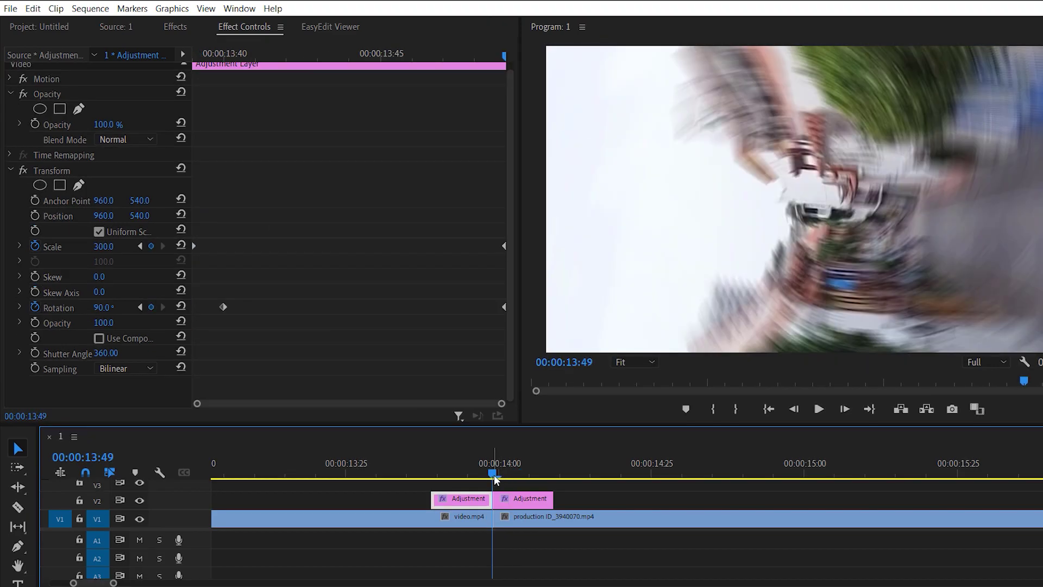
pyautogui.moveTo(499, 474); pyautogui.dragTo(459, 503)
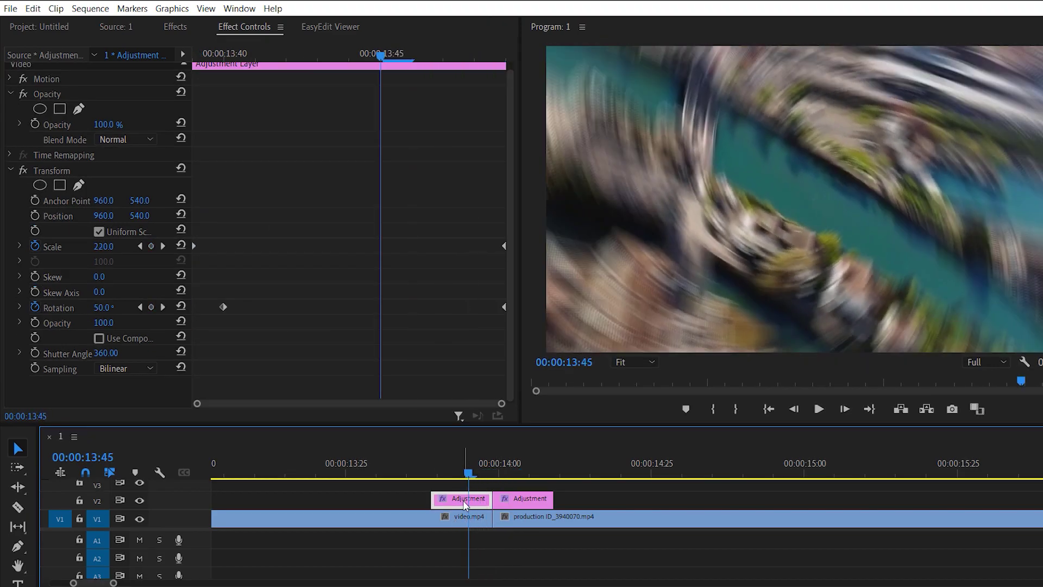
pyautogui.click(19, 246)
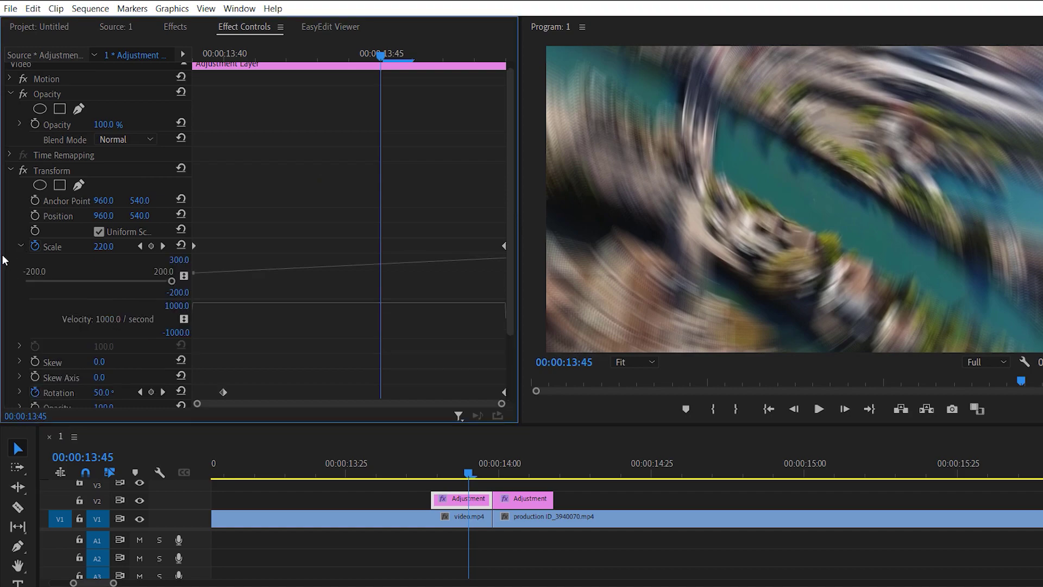
pyautogui.click(19, 392)
pyautogui.scroll(-2, 429, 253)
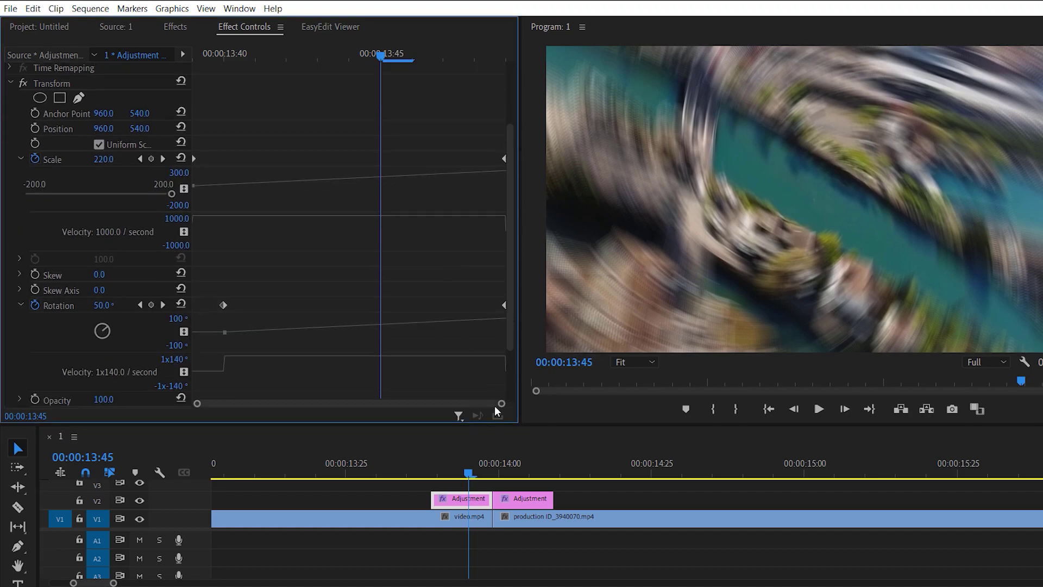
pyautogui.moveTo(495, 425); pyautogui.dragTo(494, 454)
pyautogui.moveTo(522, 391); pyautogui.dragTo(574, 391)
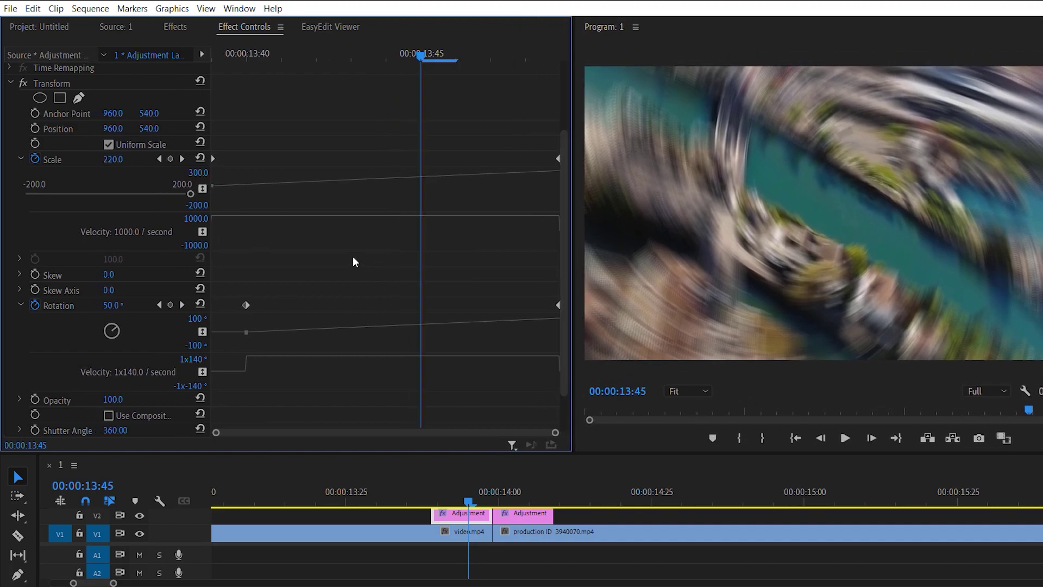
# Convert the first half's starting Scale and Rotation keyframes to Bezier and stretch their handles forward to create a slow, accelerating start
pyautogui.moveTo(302, 114); pyautogui.dragTo(163, 334)
pyautogui.rightClick(246, 306)
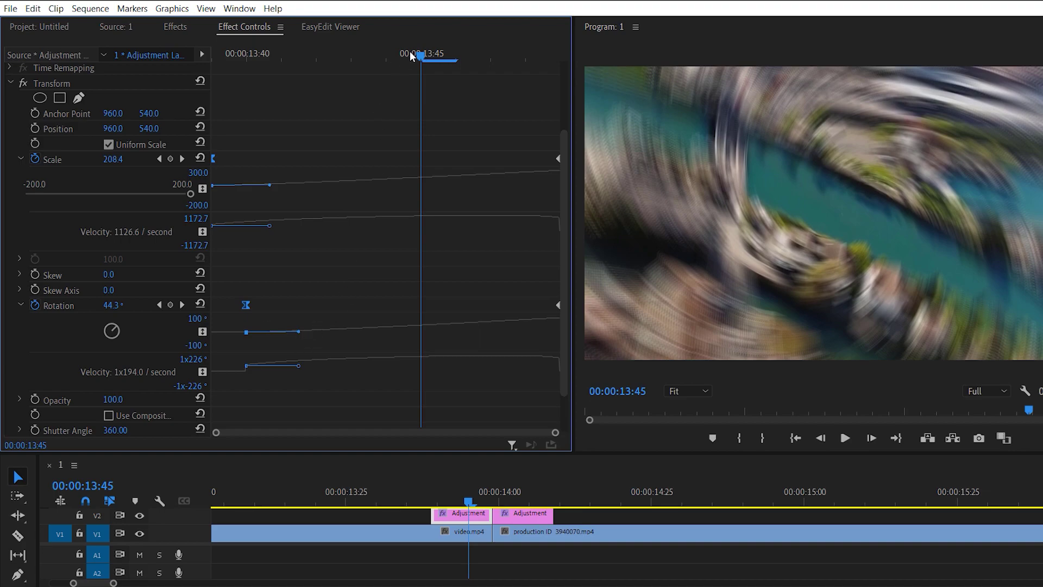
pyautogui.moveTo(416, 58); pyautogui.dragTo(247, 68)
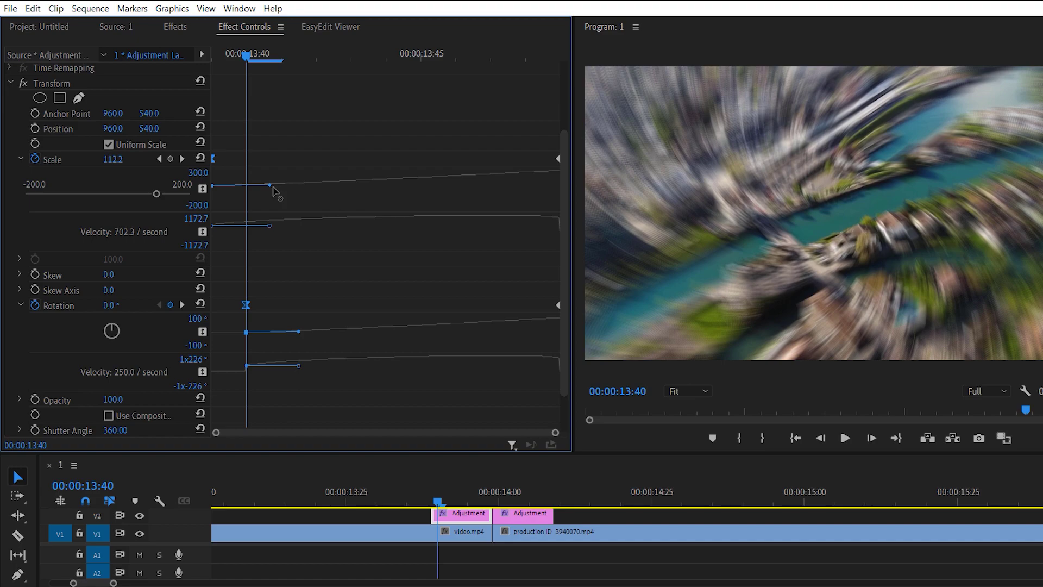
pyautogui.moveTo(270, 186); pyautogui.dragTo(349, 186)
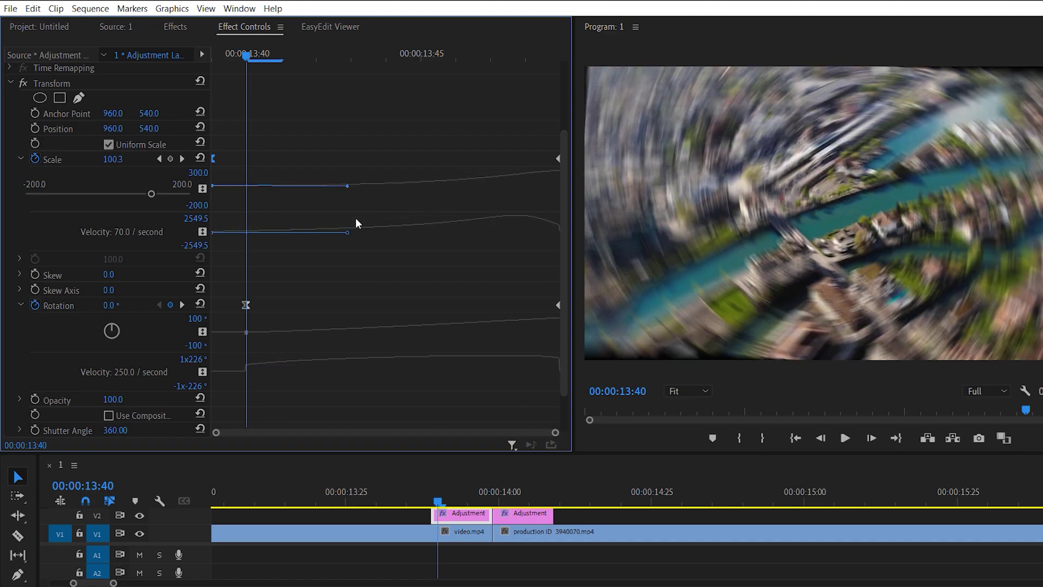
pyautogui.click(247, 306)
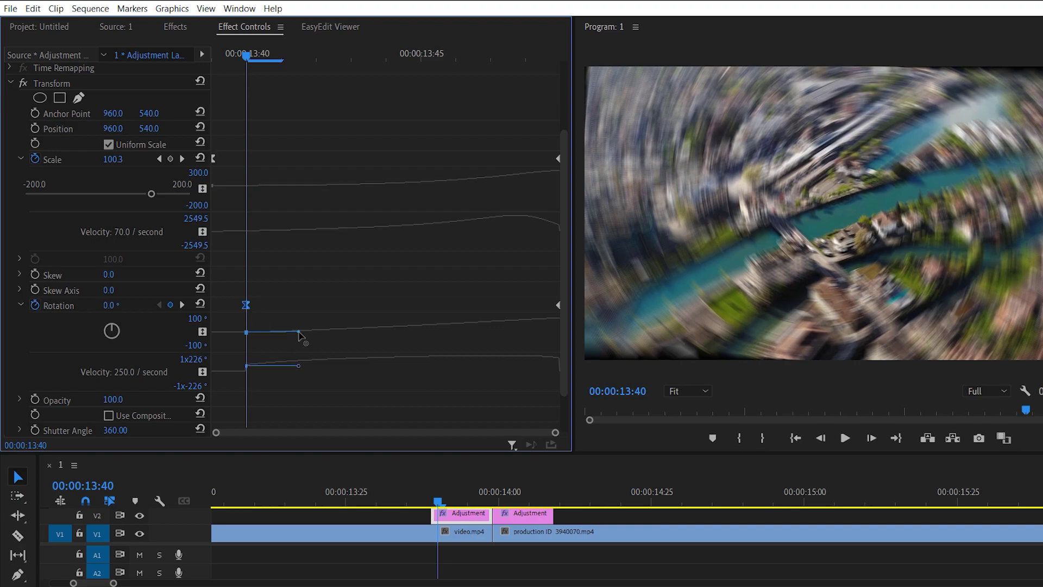
pyautogui.moveTo(298, 334); pyautogui.dragTo(391, 332)
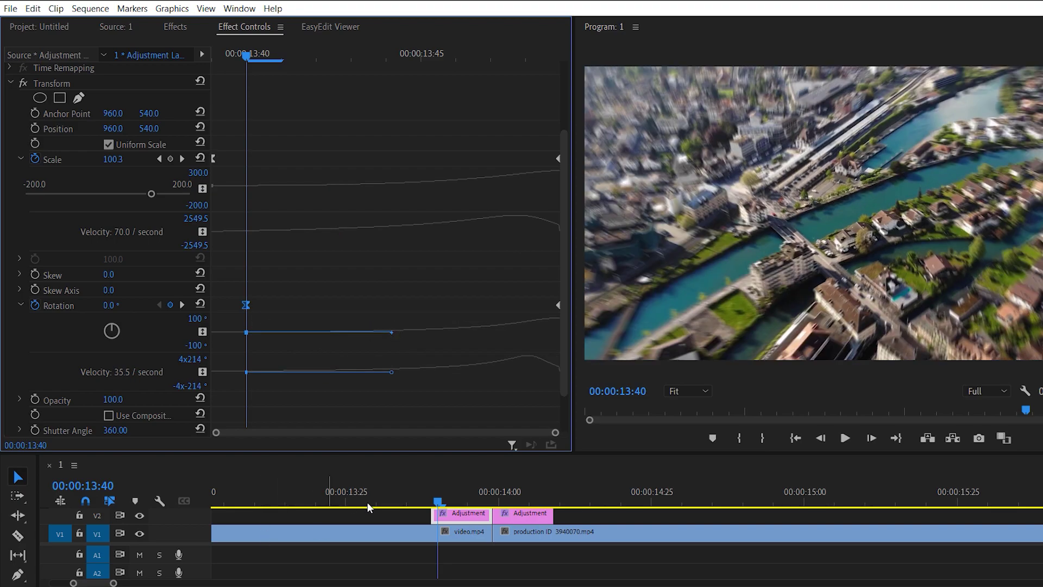
# Select the second adjustment layer half and expand its Transform Scale and Rotation velocity graphs with enough room for editing
pyautogui.moveTo(476, 453); pyautogui.dragTo(448, 397)
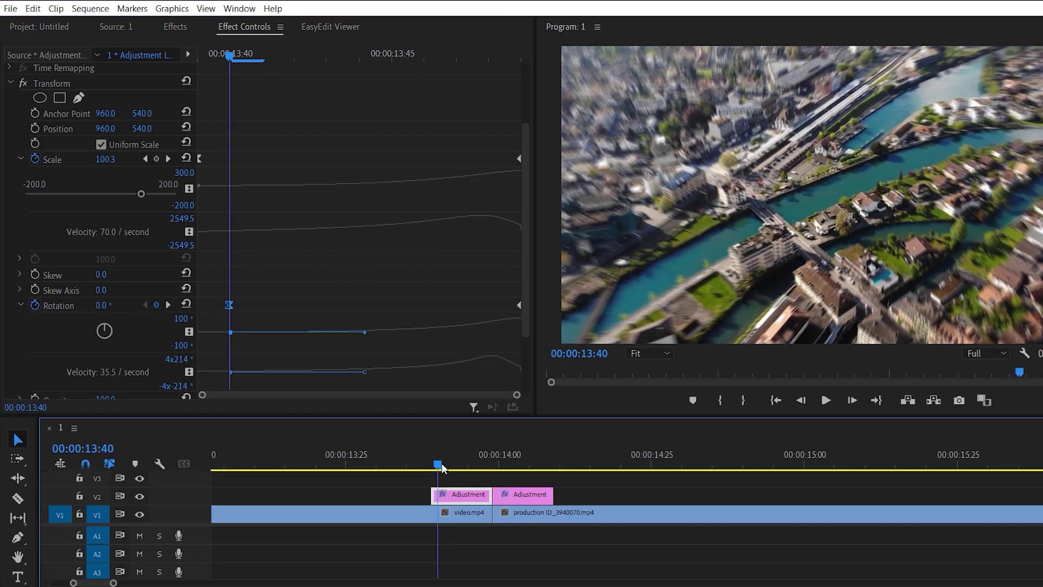
pyautogui.moveTo(438, 463); pyautogui.dragTo(468, 472)
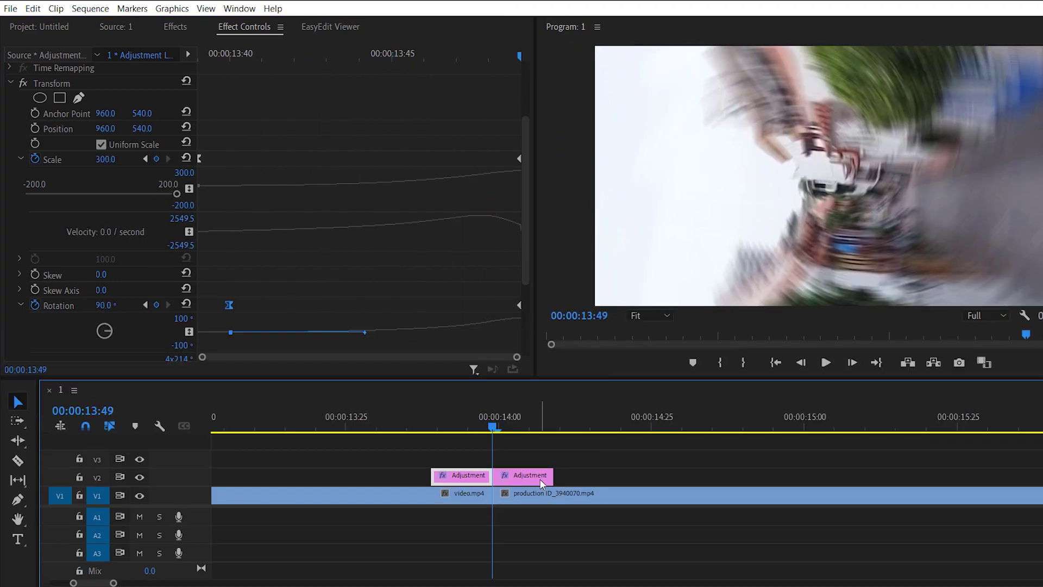
pyautogui.click(546, 474)
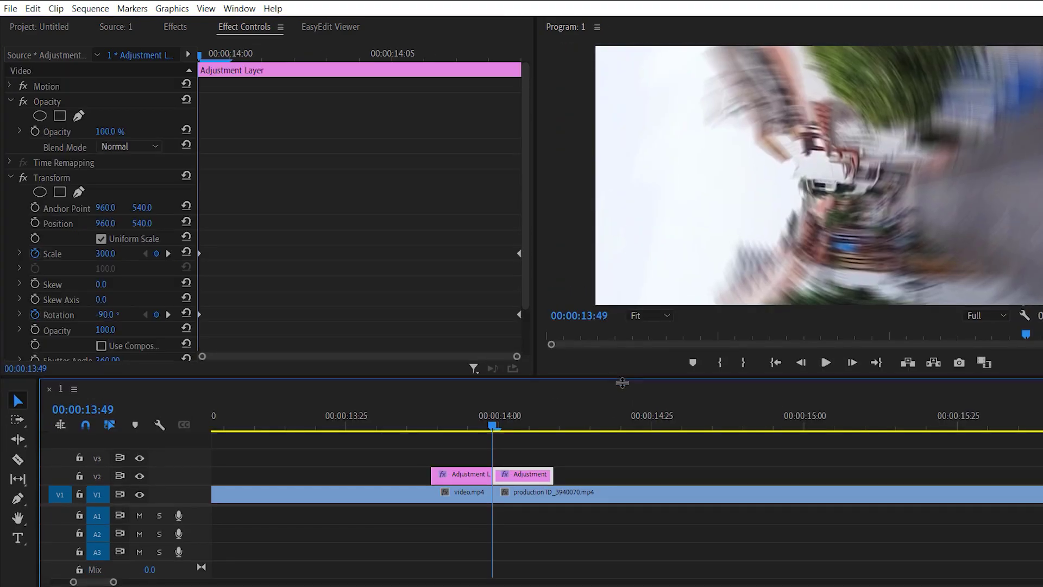
pyautogui.moveTo(622, 383); pyautogui.dragTo(622, 415)
pyautogui.scroll(-1, 396, 244)
pyautogui.click(20, 230)
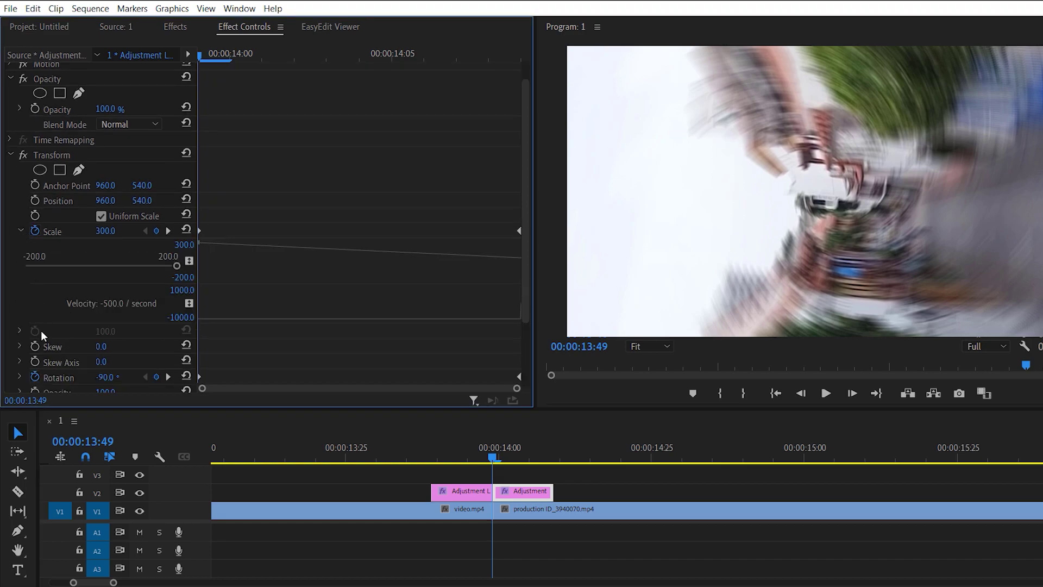
pyautogui.scroll(-2, 94, 275)
pyautogui.click(20, 319)
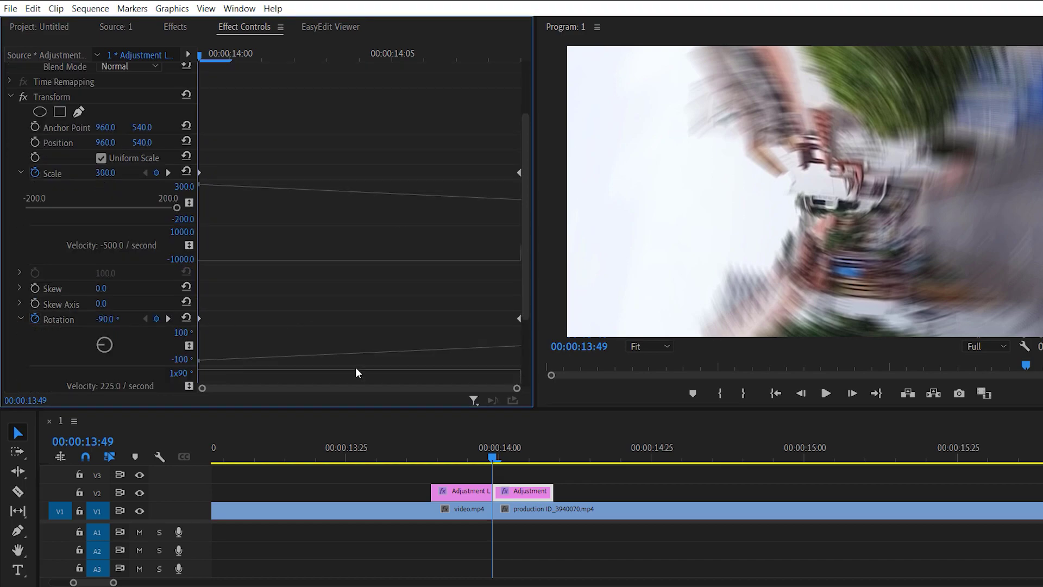
pyautogui.moveTo(533, 309); pyautogui.dragTo(544, 309)
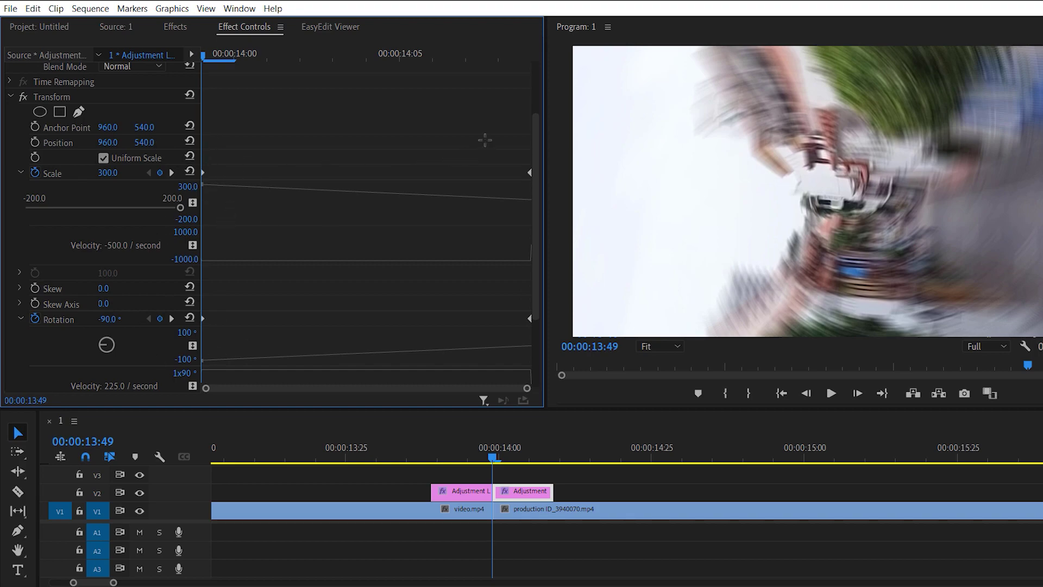
# Convert the second half's ending Scale and Rotation keyframes to Bezier interpolation
pyautogui.moveTo(485, 140); pyautogui.dragTo(588, 356)
pyautogui.rightClick(529, 173)
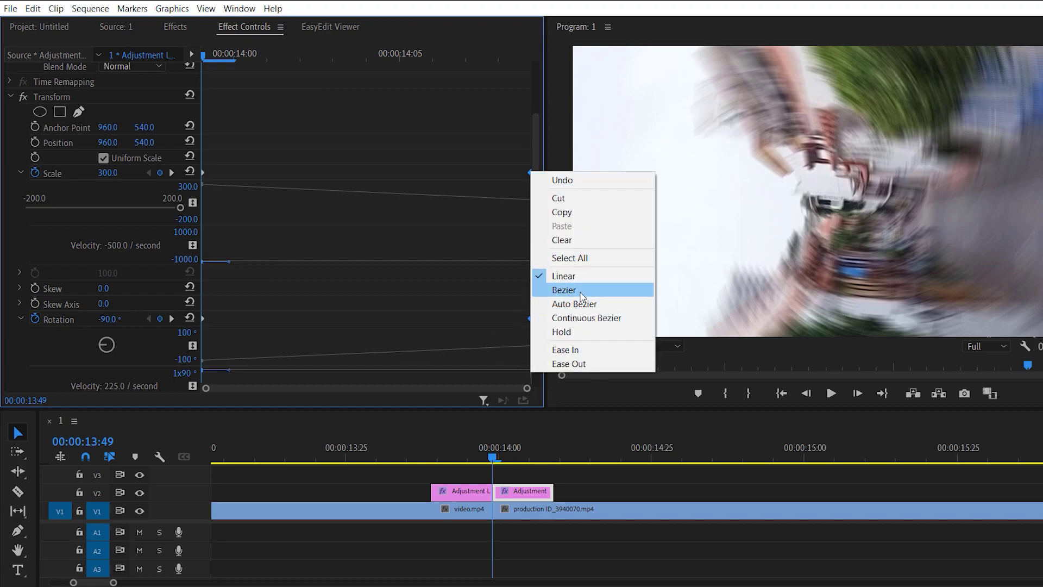
pyautogui.click(560, 289)
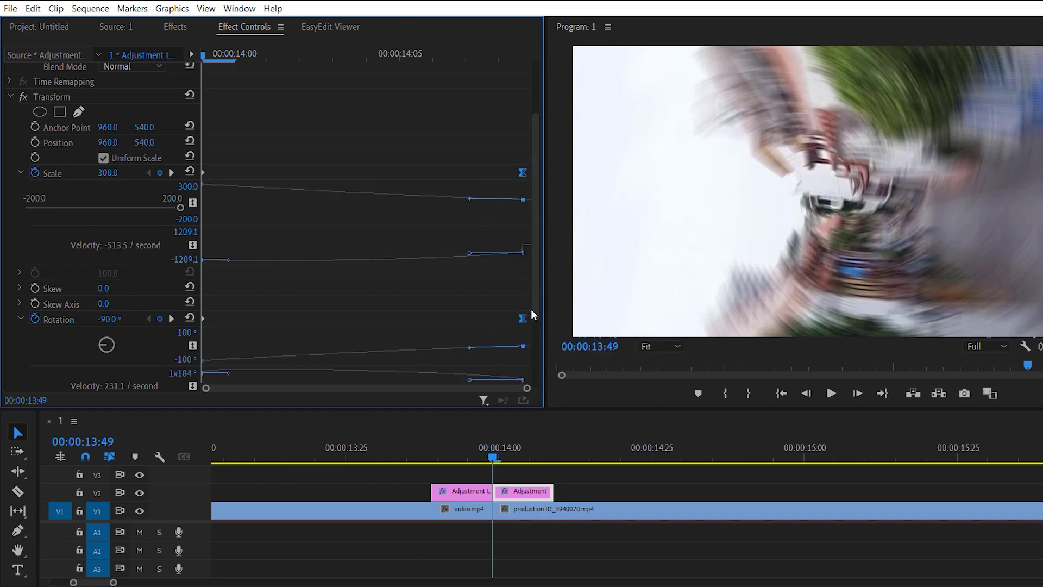
pyautogui.click(469, 324)
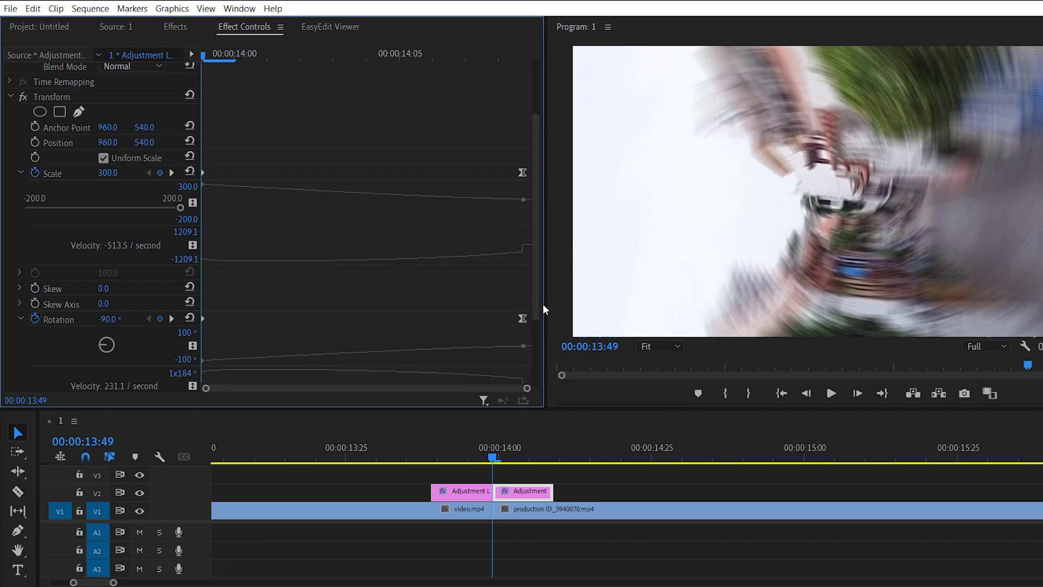
# Stretch the Bezier handles of the second half's ending Scale and Rotation keyframes backward and place those keyframes at the layer's end
pyautogui.scroll(-1, 537, 298)
pyautogui.click(523, 149)
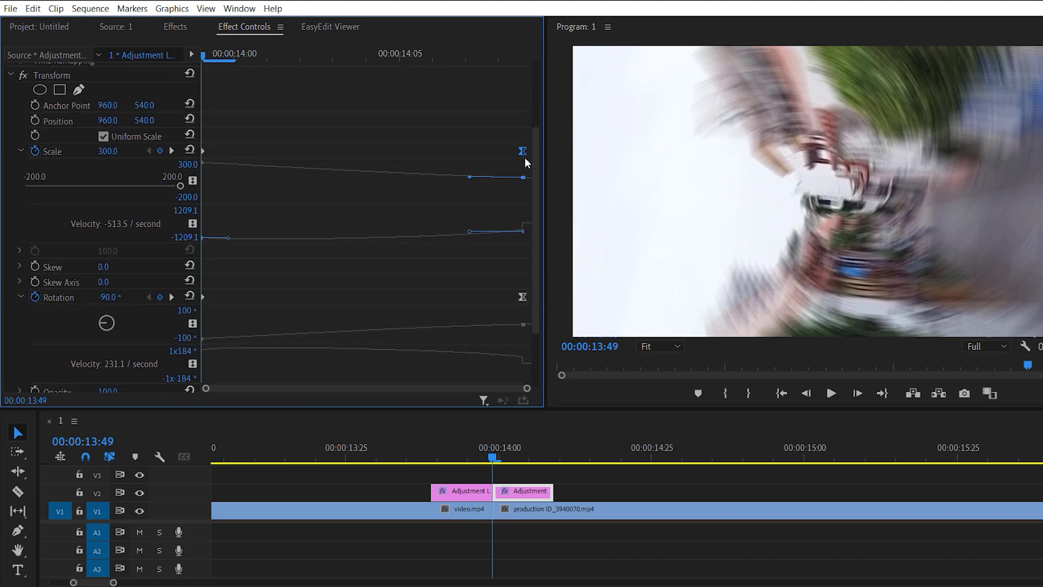
pyautogui.moveTo(470, 232); pyautogui.dragTo(362, 232)
pyautogui.click(521, 298)
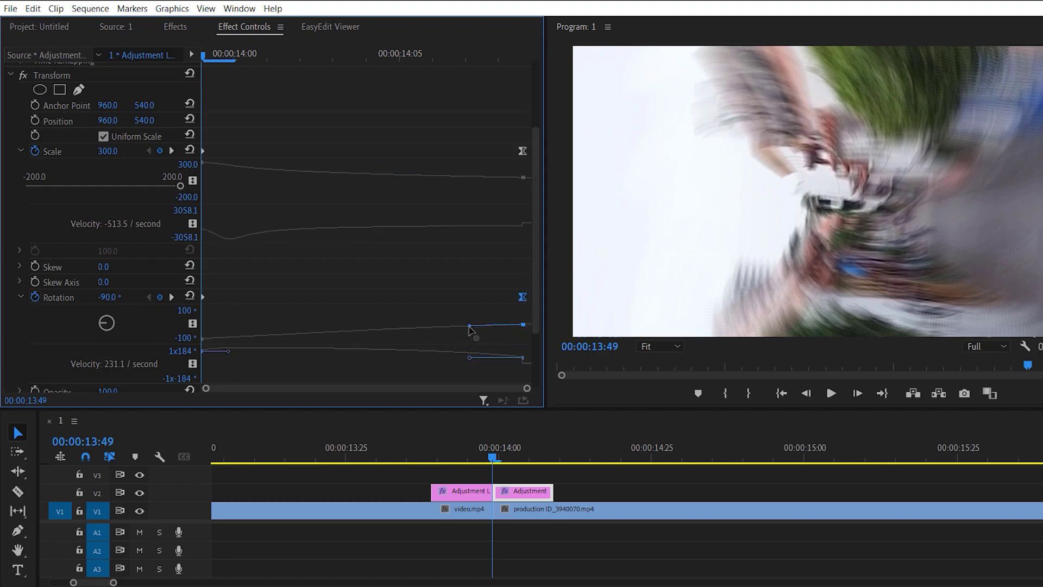
pyautogui.moveTo(469, 326); pyautogui.dragTo(362, 326)
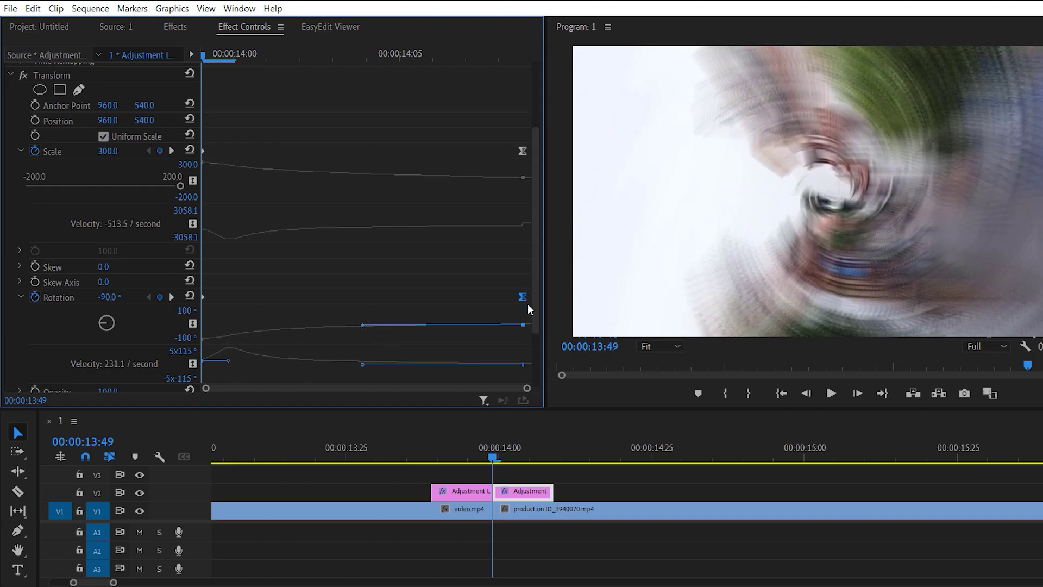
pyautogui.click(531, 153)
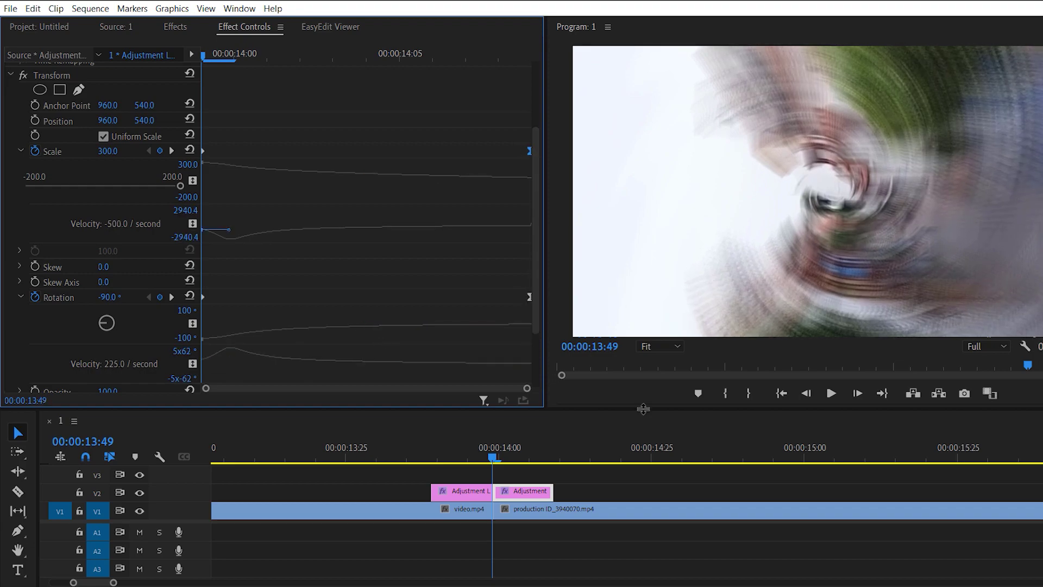
# Play and scrub through the adjustment layers on the timeline to check the zoom-and-rotate transition
pyautogui.press('`')
pyautogui.press('space')
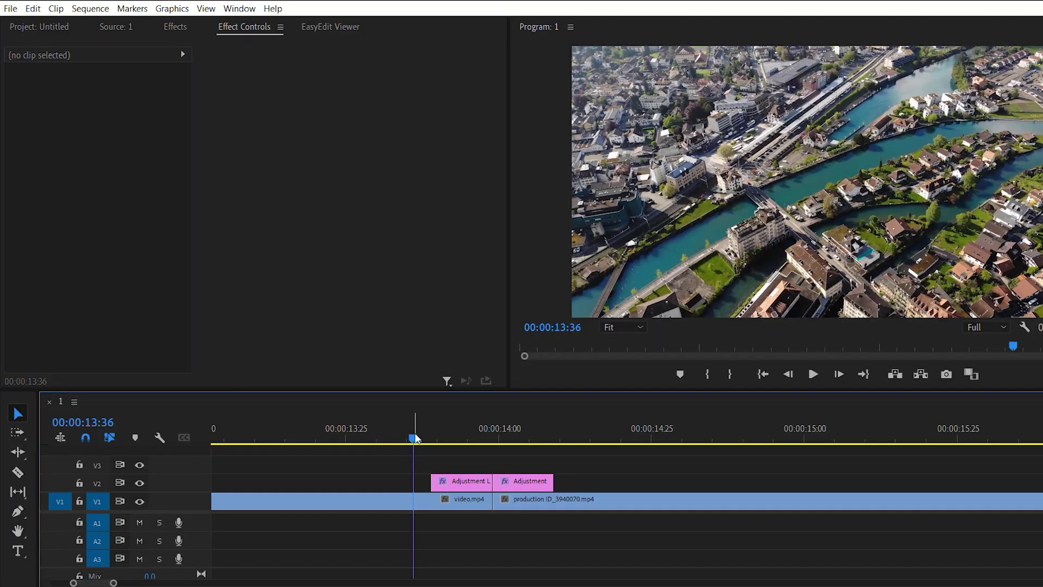
pyautogui.moveTo(443, 448)
pyautogui.mouseDown()
pyautogui.moveTo(470, 445)
pyautogui.moveTo(450, 447)
pyautogui.mouseUp()
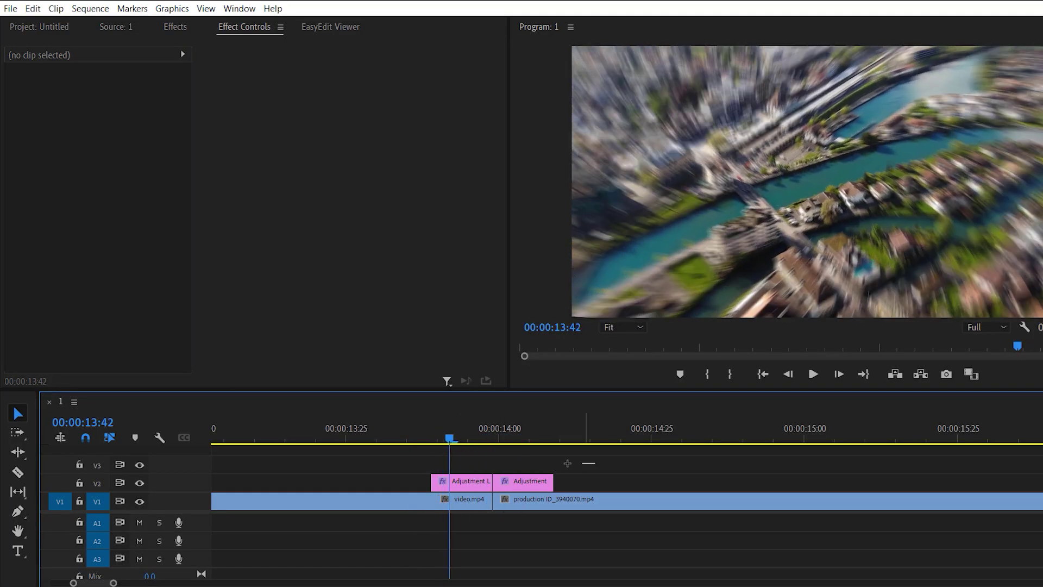
pyautogui.moveTo(597, 460); pyautogui.dragTo(432, 491)
pyautogui.click(631, 467)
# Save all effects of the first adjustment layer half as a preset named "left" with type Anchor to Out Point
pyautogui.click(451, 480)
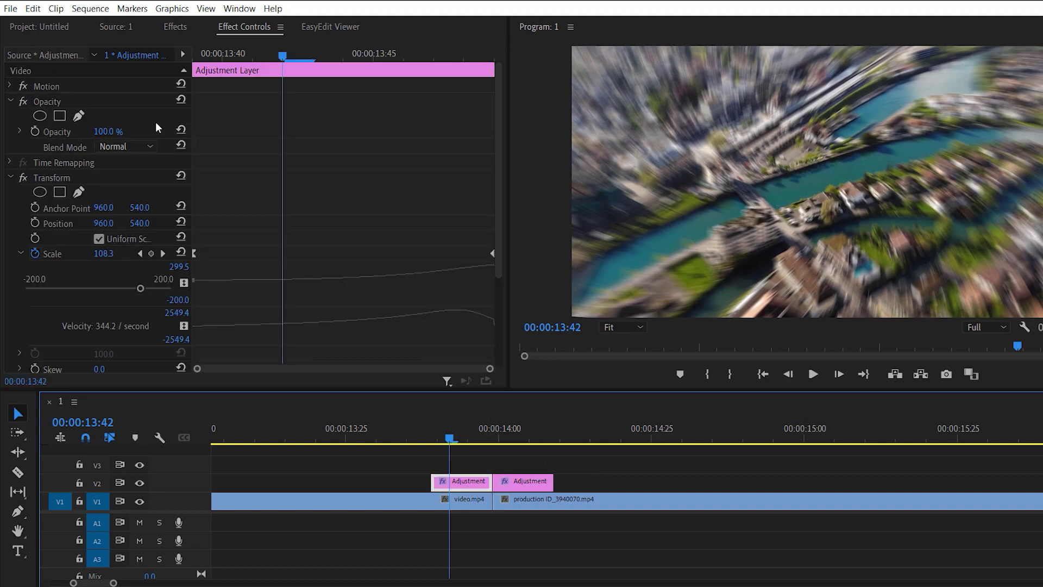
pyautogui.rightClick(56, 89)
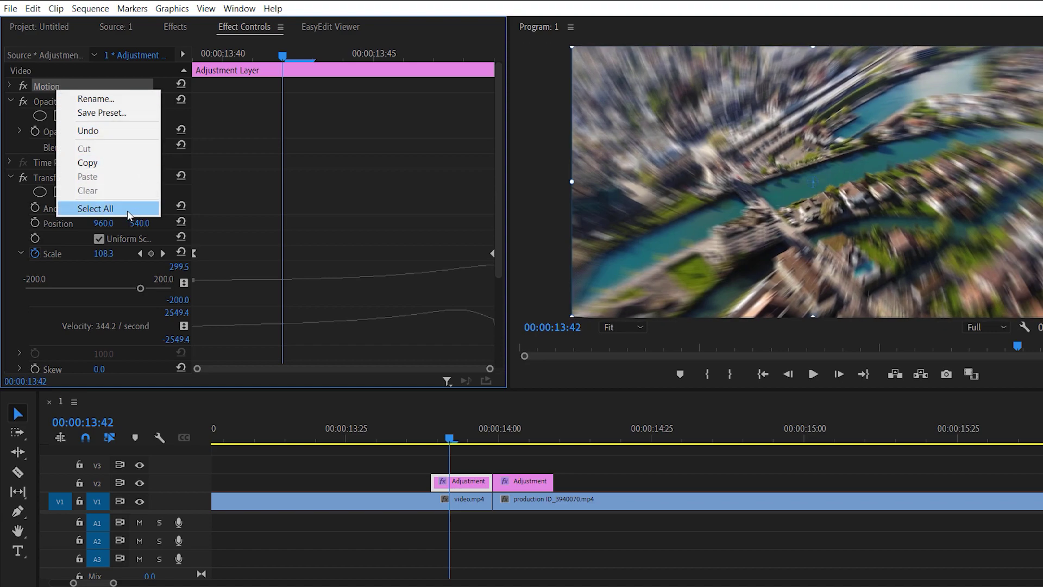
pyautogui.click(95, 208)
pyautogui.rightClick(44, 71)
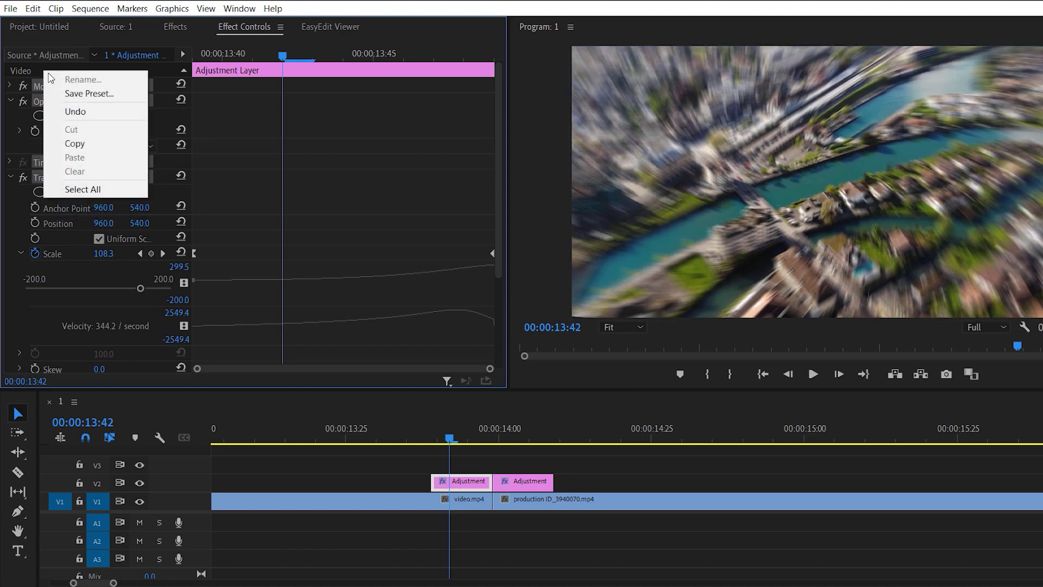
pyautogui.click(89, 93)
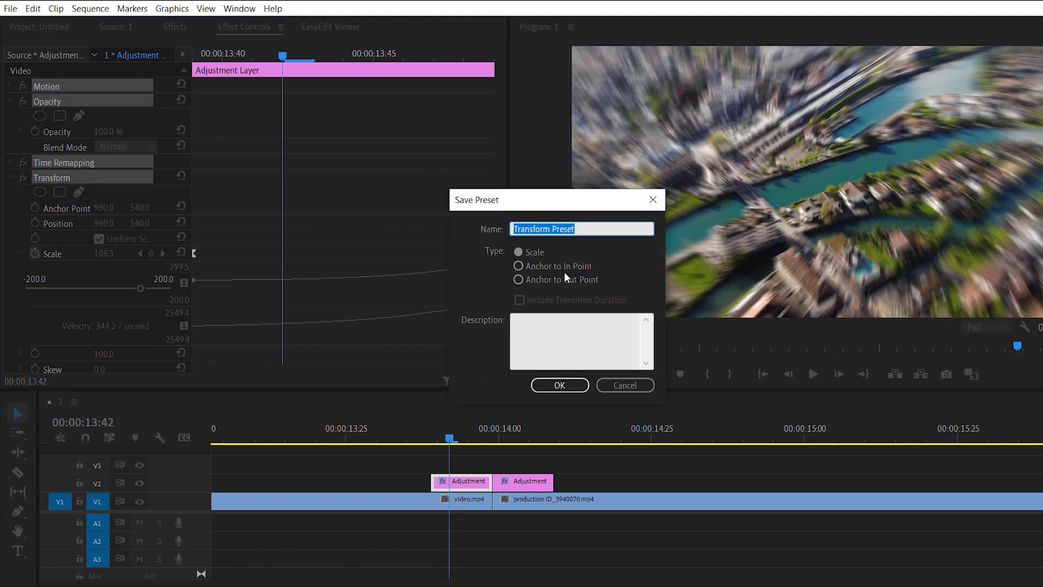
pyautogui.write('left')
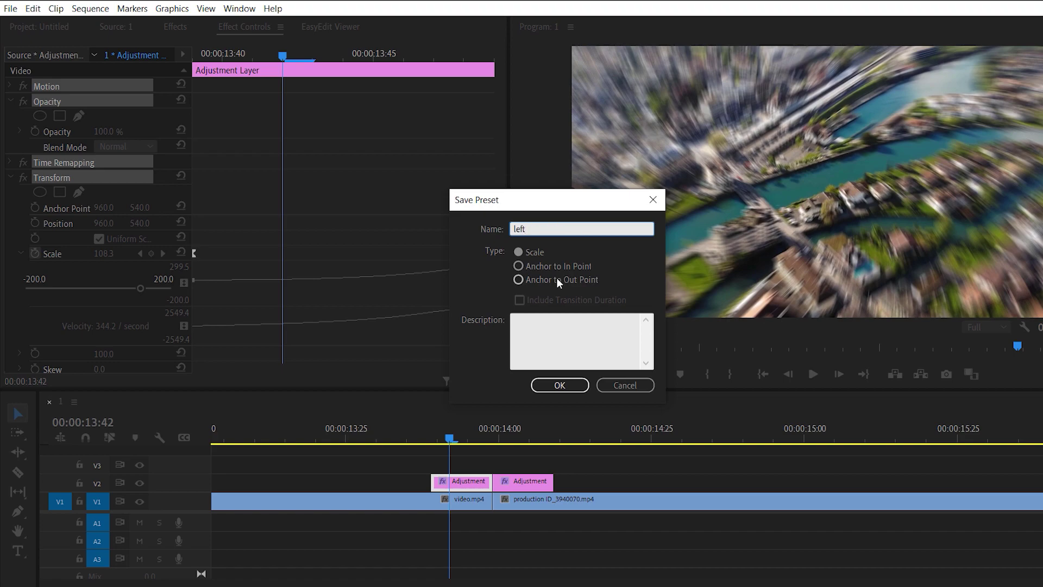
pyautogui.click(518, 280)
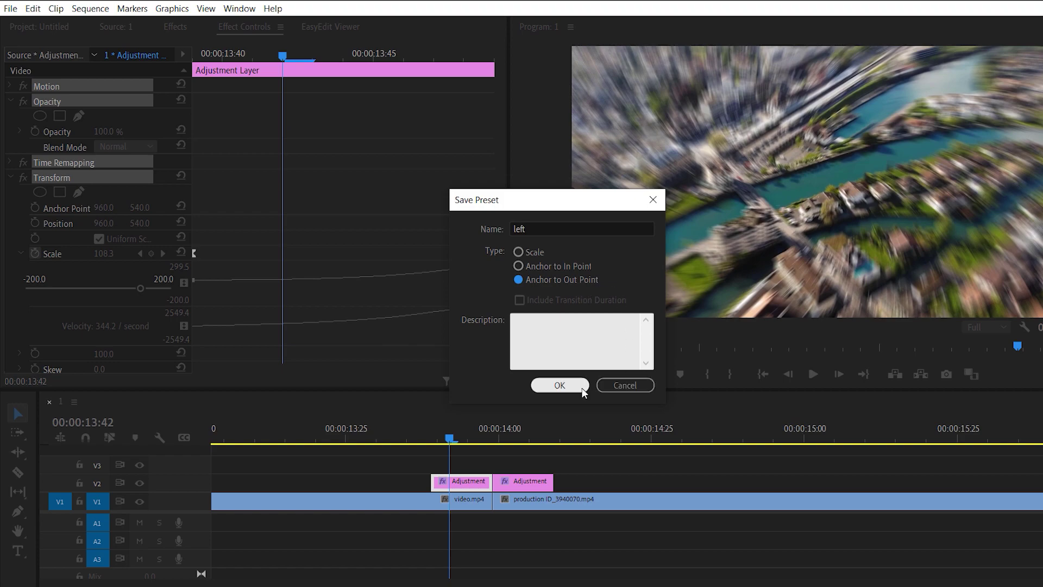
pyautogui.click(559, 385)
# Save all effects of the second adjustment layer half as a preset named "right" with type Anchor to In Point
pyautogui.click(529, 482)
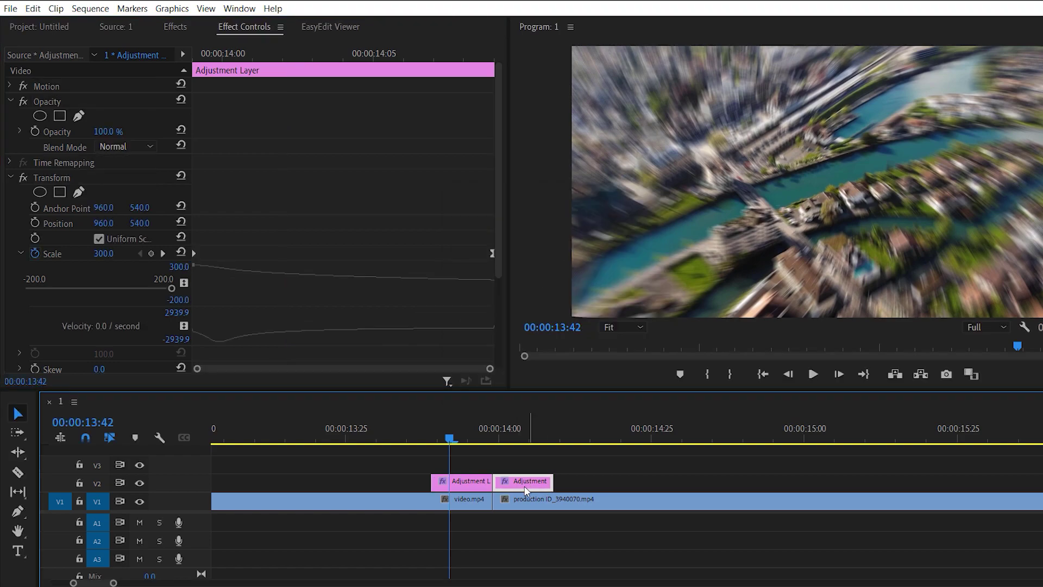
pyautogui.rightClick(60, 87)
pyautogui.click(145, 198)
pyautogui.rightClick(83, 86)
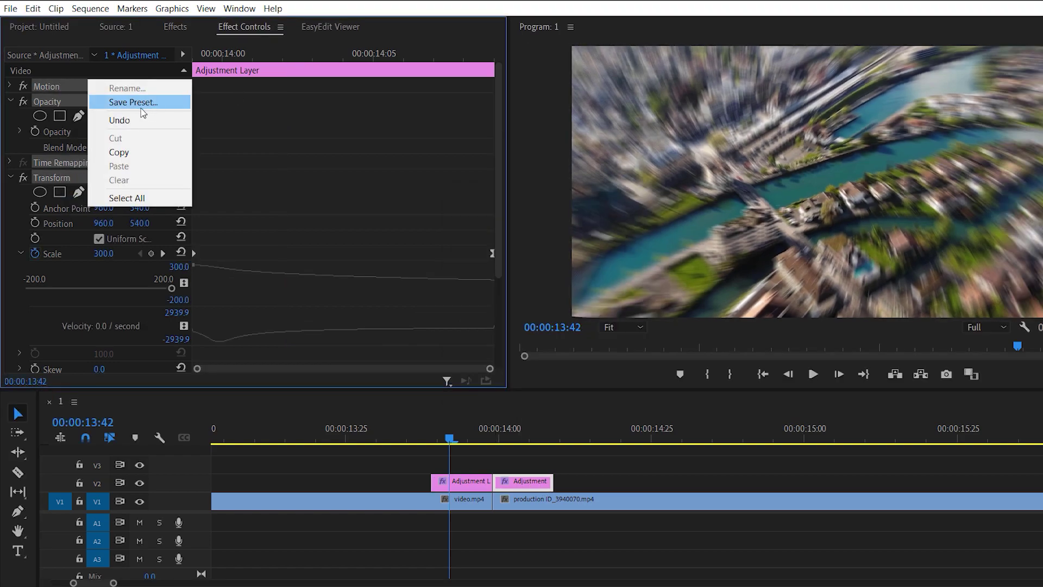
pyautogui.click(141, 107)
pyautogui.click(521, 268)
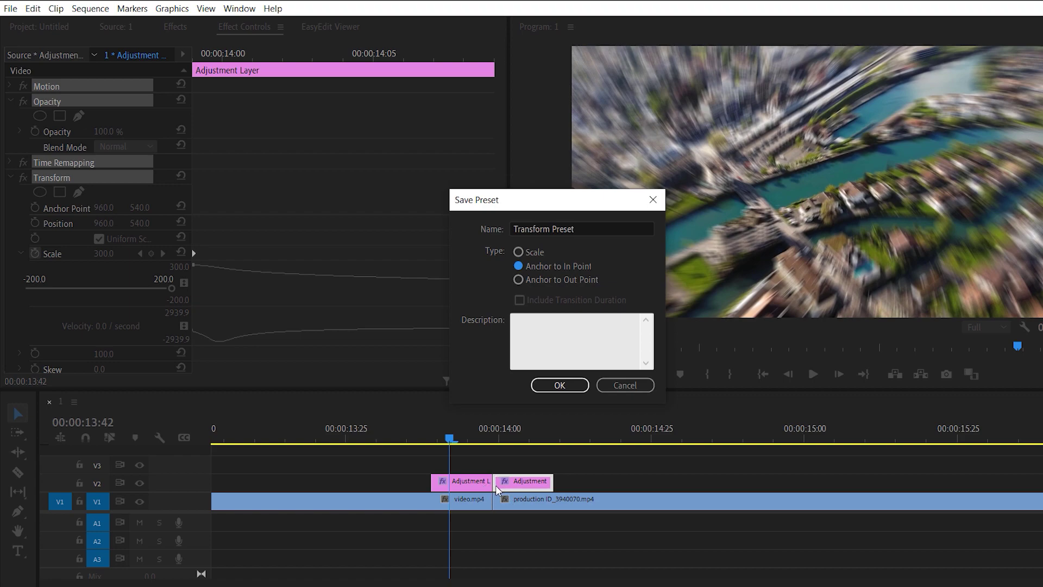
pyautogui.click(607, 227)
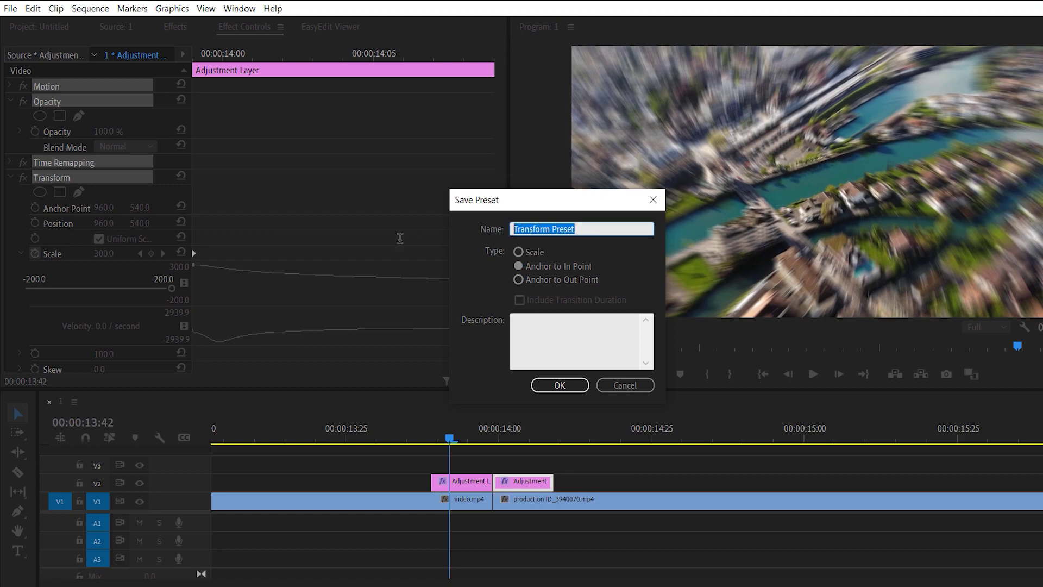
pyautogui.write('right')
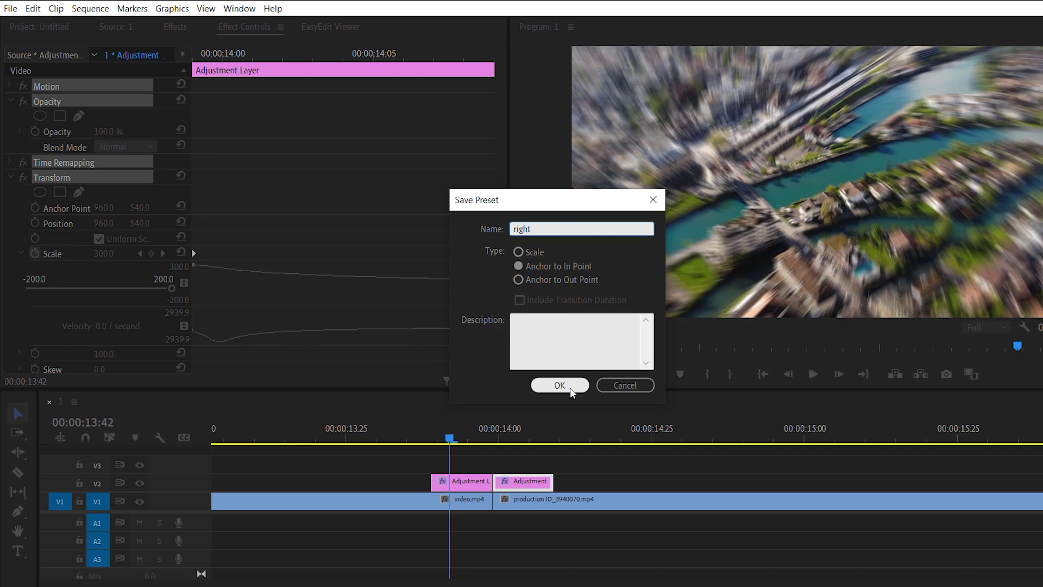
pyautogui.click(569, 387)
pyautogui.keyDown('alt'); pyautogui.scroll(-2, 510, 456); pyautogui.keyUp('alt')
pyautogui.click(508, 438)
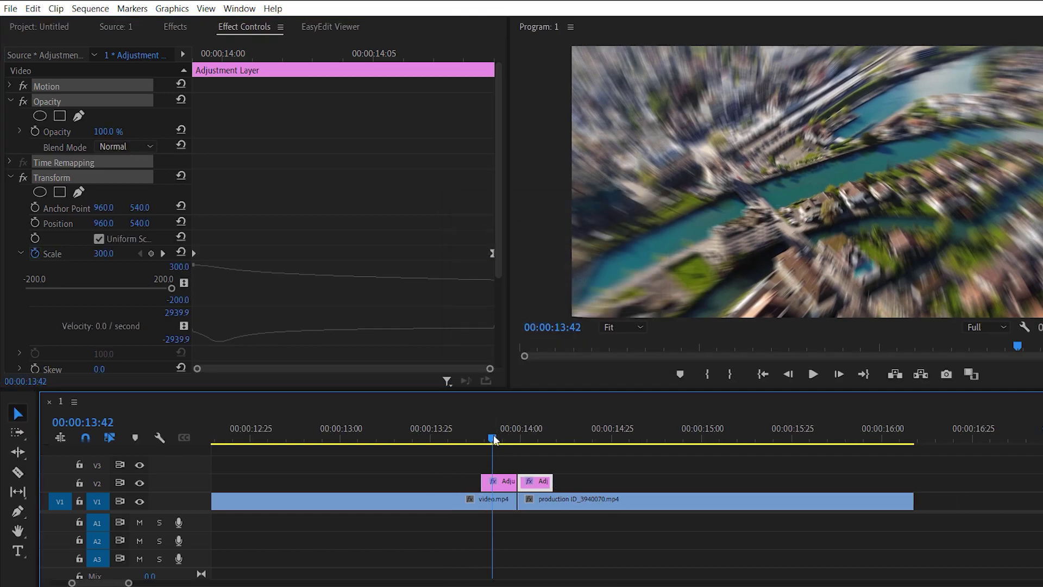
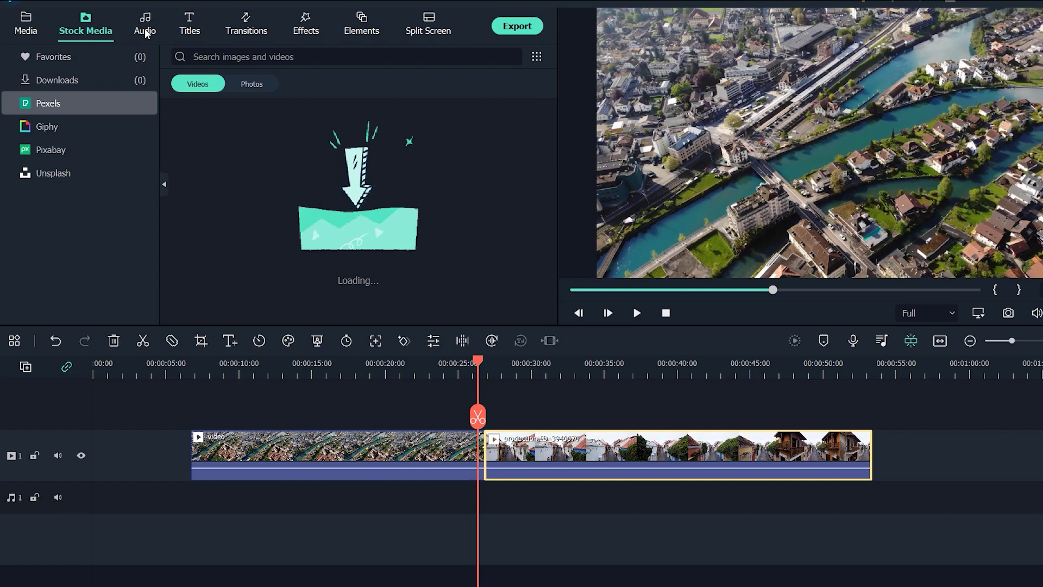
# Switch to Filmora and search its transitions library for "orb"
pyautogui.click(145, 26)
pyautogui.click(199, 28)
pyautogui.click(254, 34)
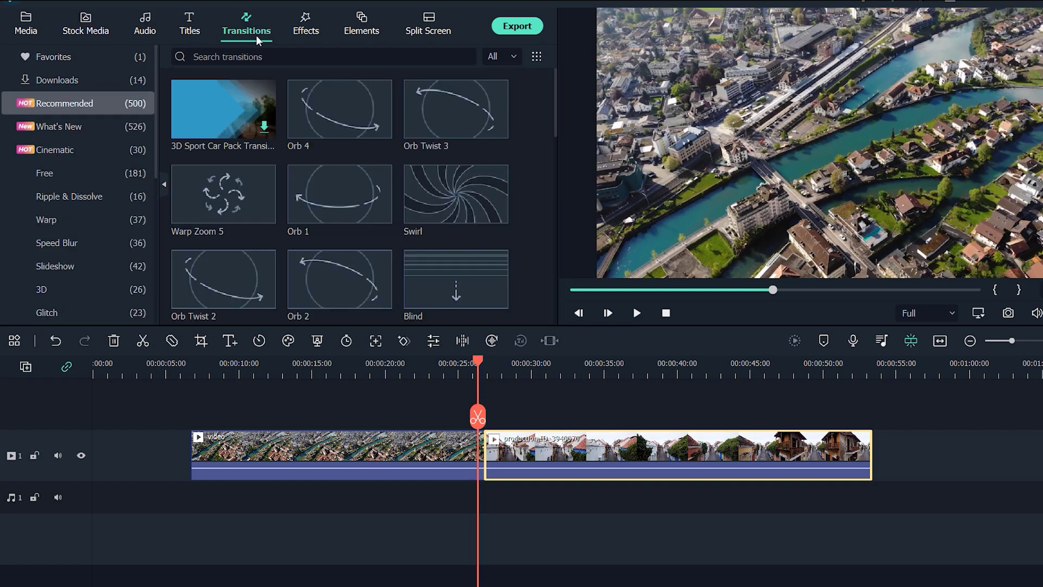
pyautogui.moveTo(554, 99); pyautogui.dragTo(562, 80)
pyautogui.click(298, 56)
pyautogui.click(299, 56)
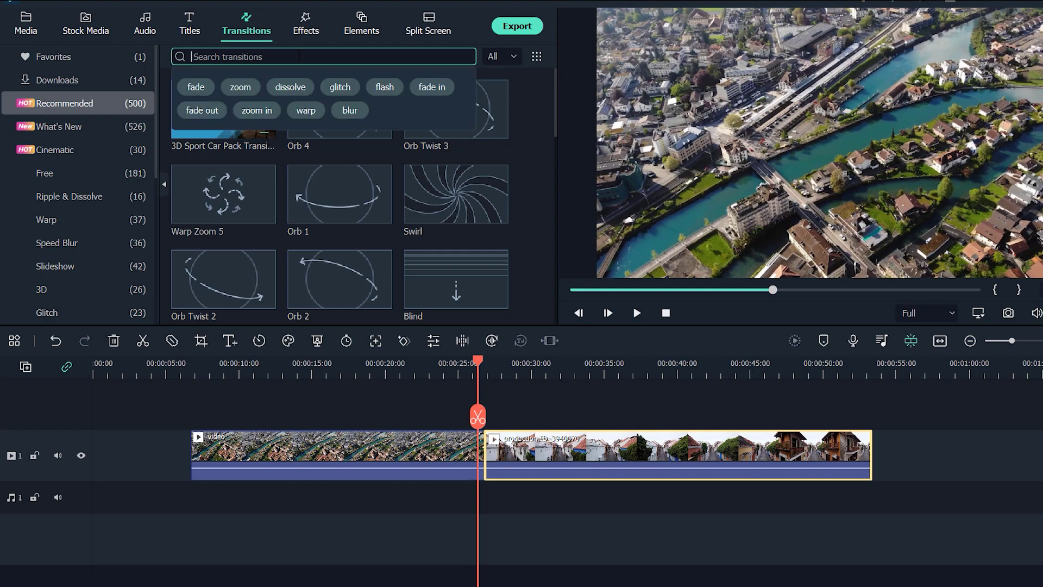
pyautogui.write('orb')
pyautogui.press('Return')
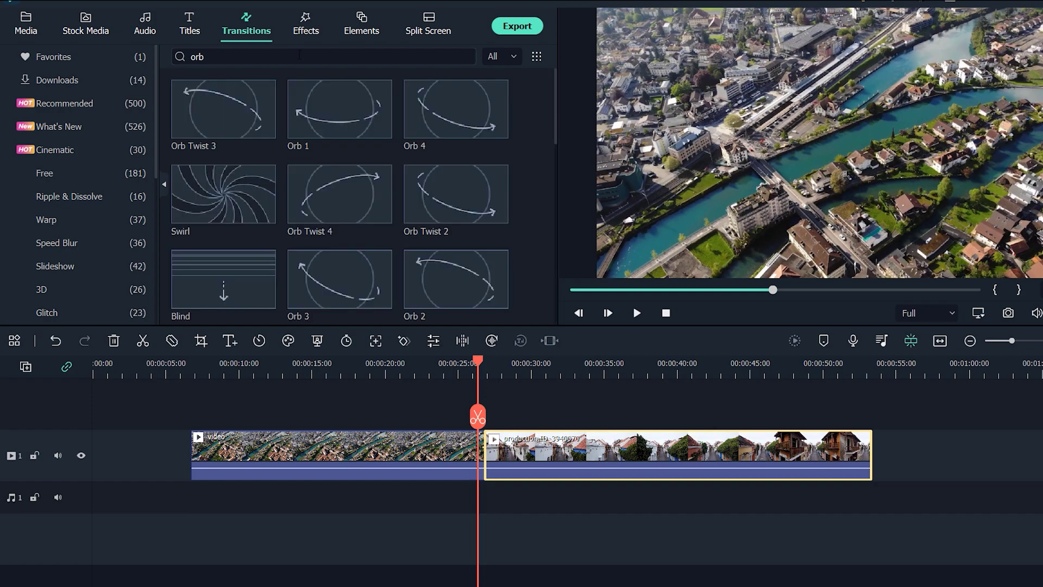
# Add the Orb Twist 3 transition at the cut between the two clips and play it back
pyautogui.moveTo(198, 119); pyautogui.dragTo(478, 454)
pyautogui.moveTo(481, 357); pyautogui.dragTo(454, 357)
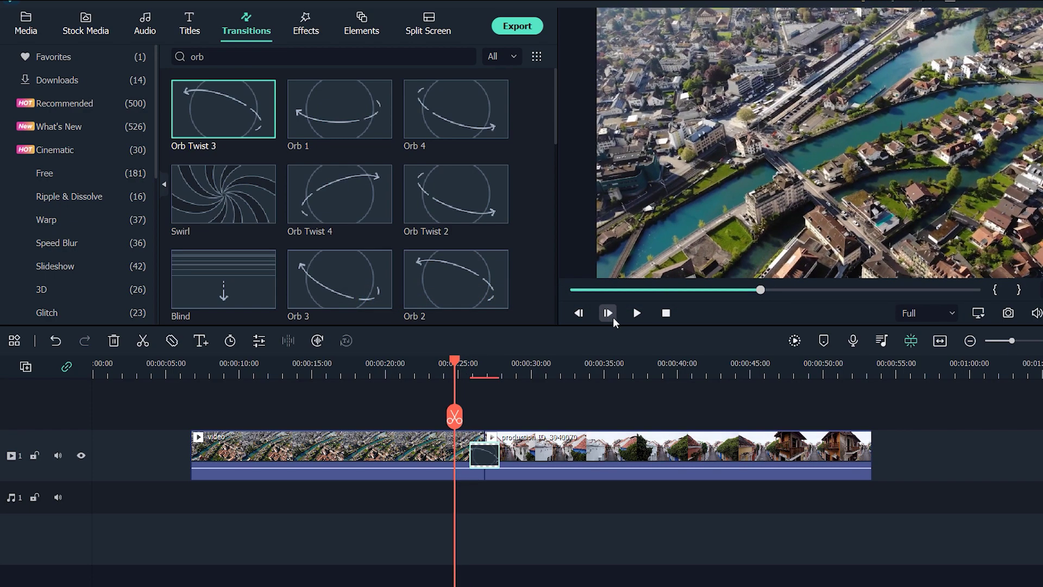
pyautogui.click(637, 313)
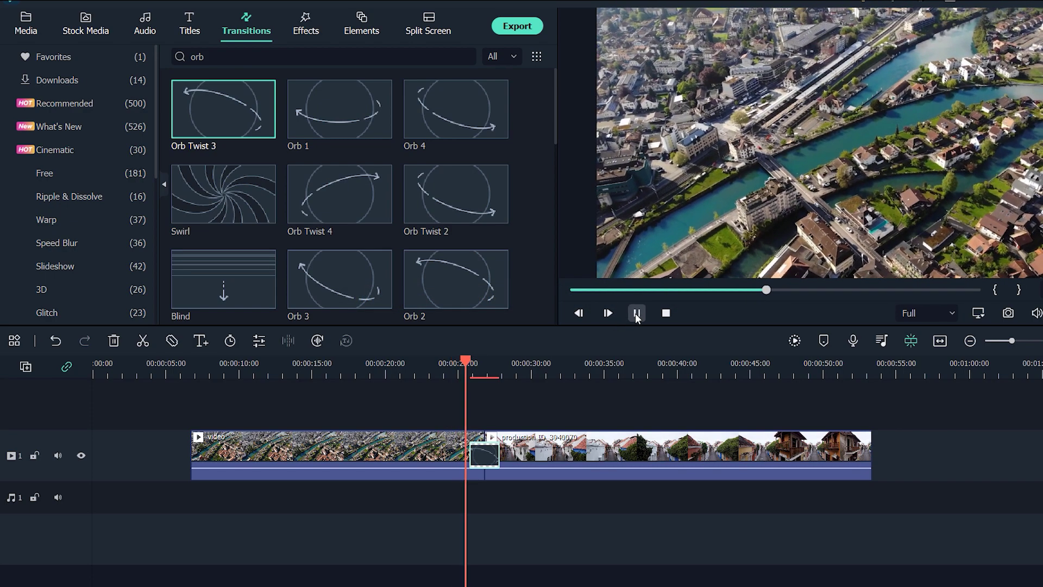
pyautogui.click(637, 314)
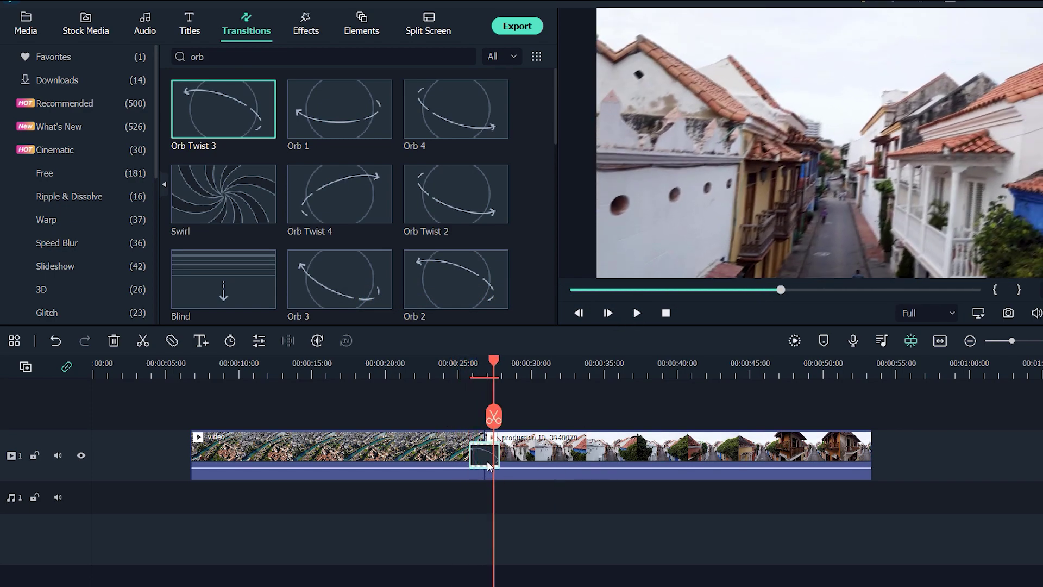
# Shorten the duration of the Orb Twist 3 transition and play the cut again to check its speed
pyautogui.doubleClick(489, 465)
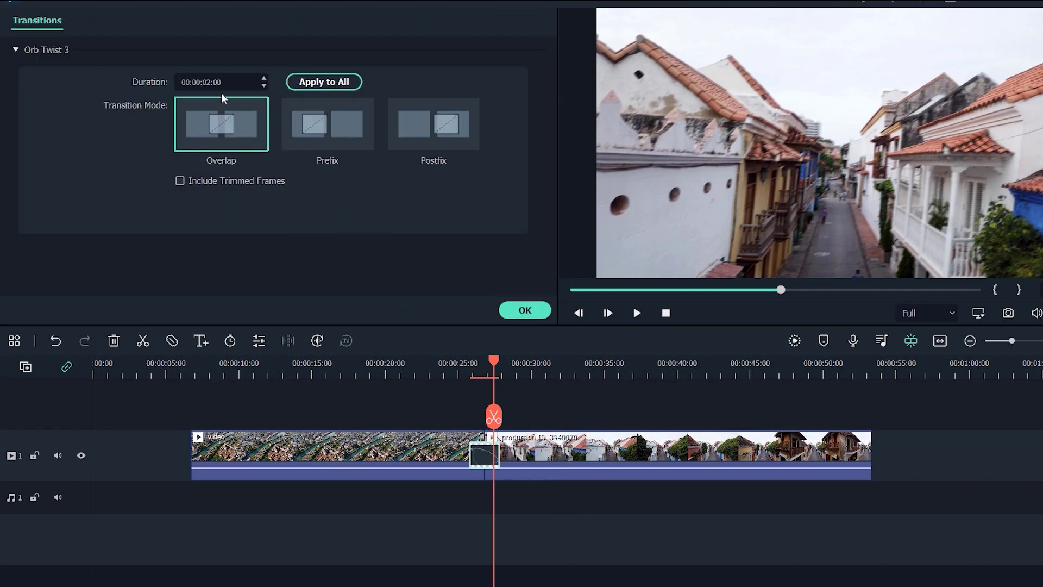
pyautogui.moveTo(210, 88); pyautogui.dragTo(182, 88)
pyautogui.click(533, 313)
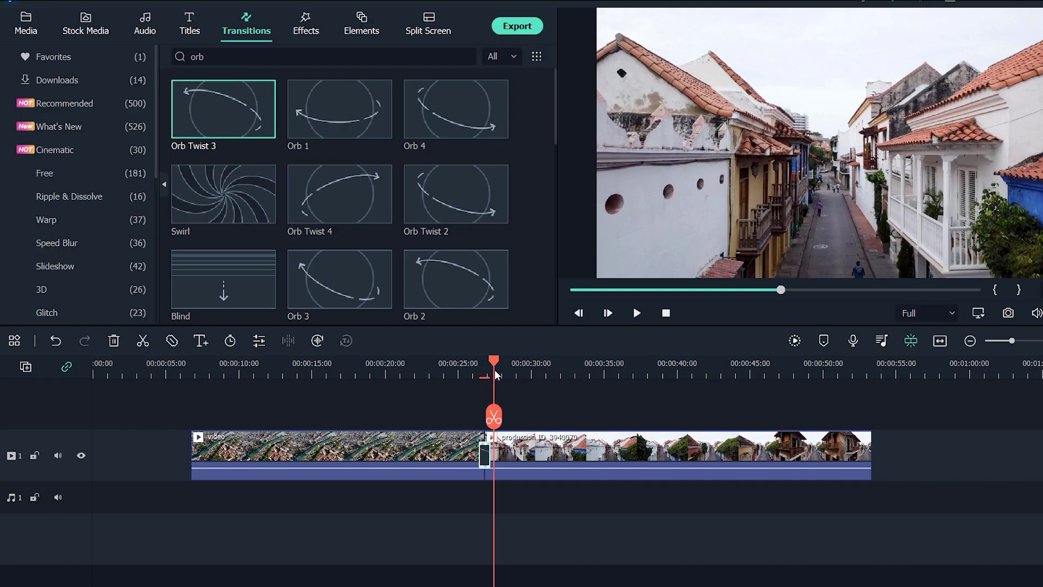
pyautogui.moveTo(494, 361); pyautogui.dragTo(463, 361)
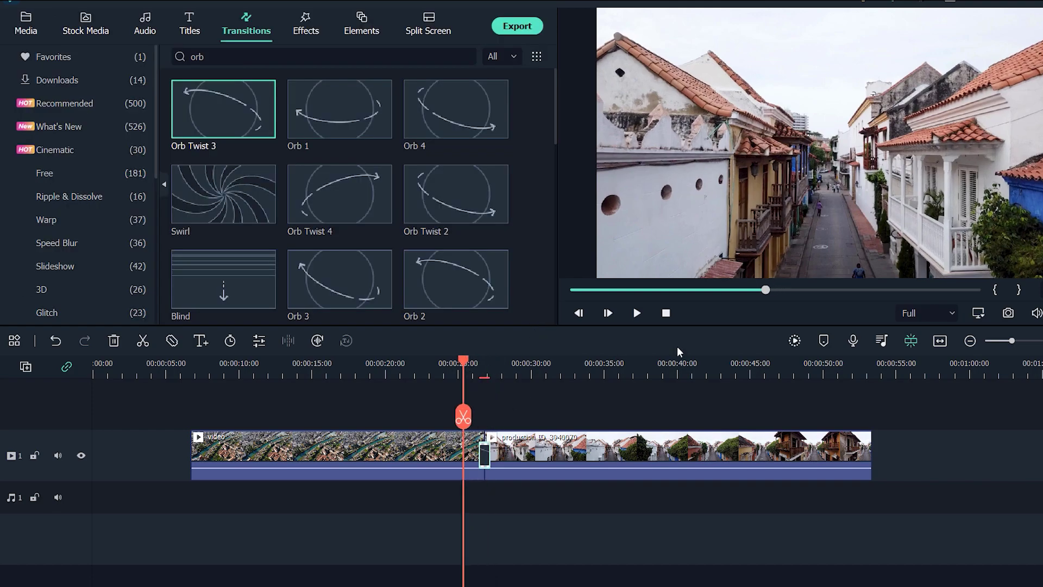
pyautogui.click(637, 314)
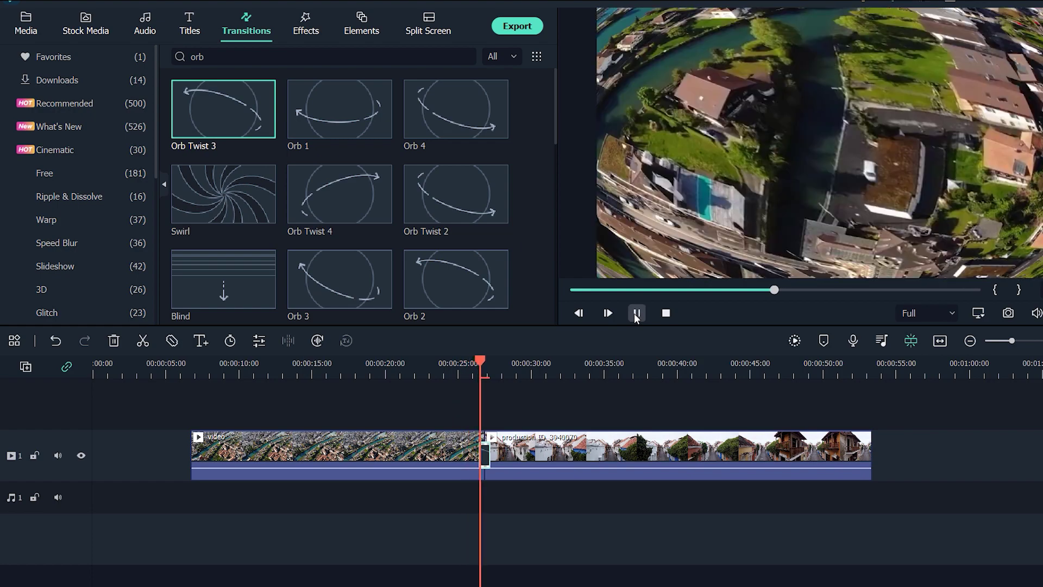
pyautogui.click(636, 314)
# Browse the transition results and examine the effects, titles, audio and stock media libraries
pyautogui.scroll(-10, 479, 195)
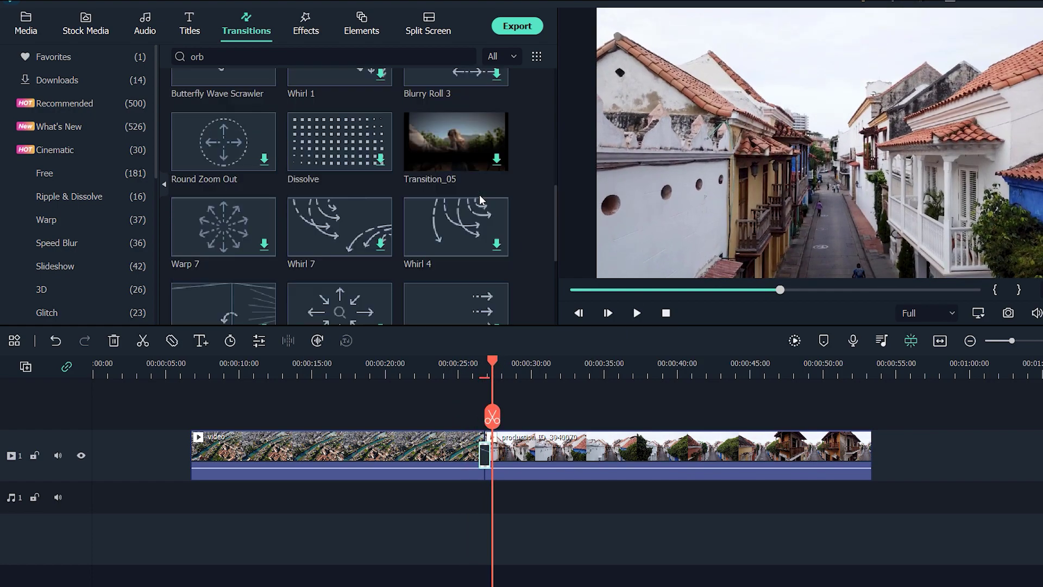
pyautogui.scroll(-5, 456, 218)
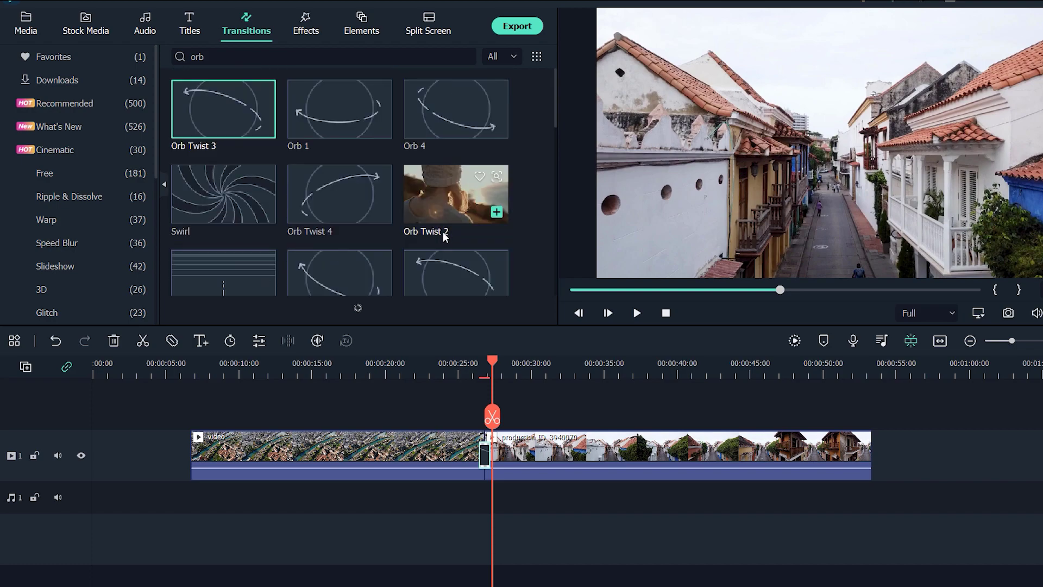
pyautogui.click(304, 26)
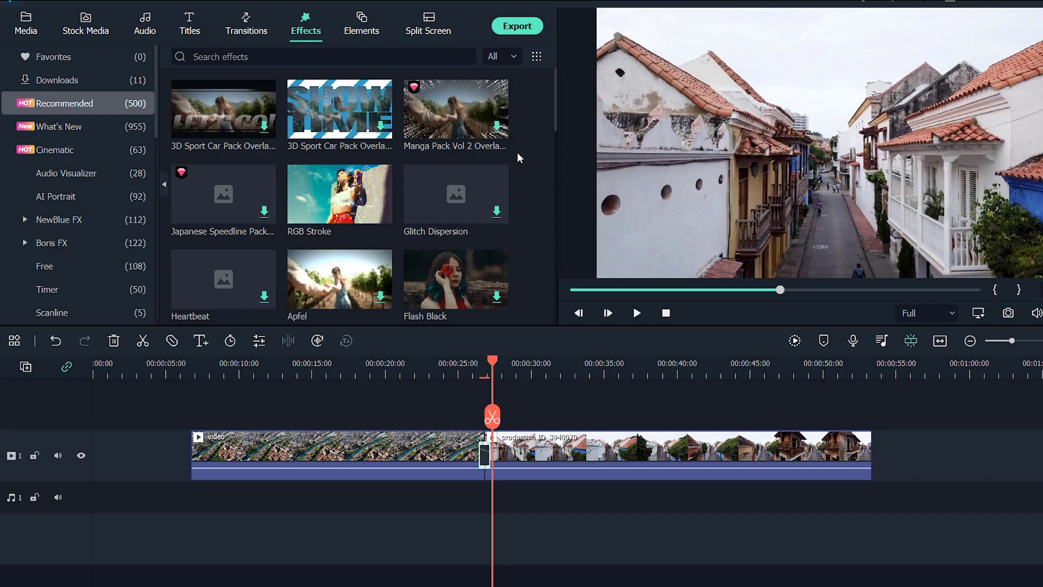
pyautogui.click(191, 26)
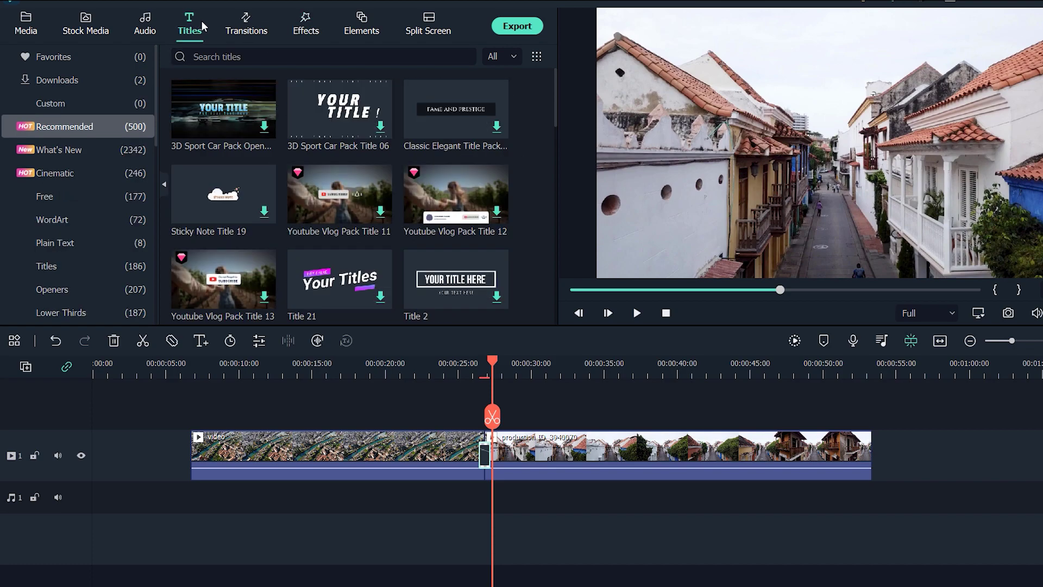
pyautogui.scroll(-5, 99, 178)
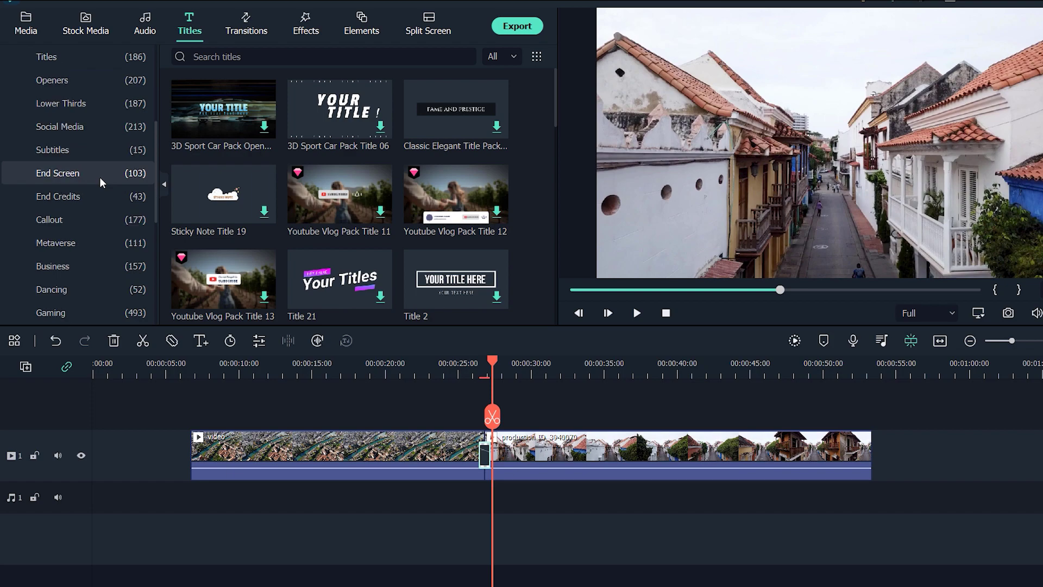
pyautogui.scroll(5, 99, 177)
pyautogui.scroll(-3, 99, 177)
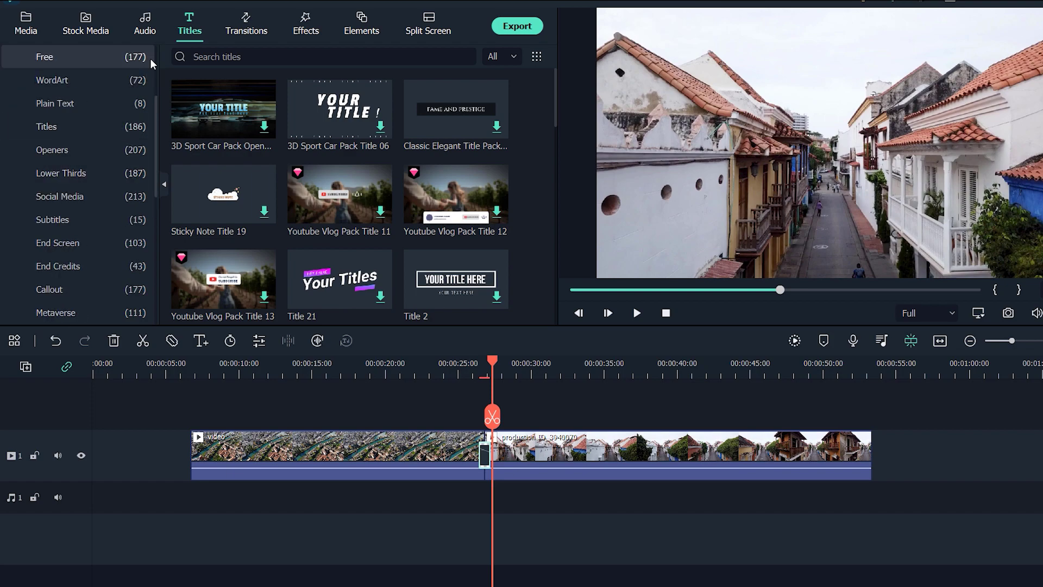
pyautogui.click(150, 24)
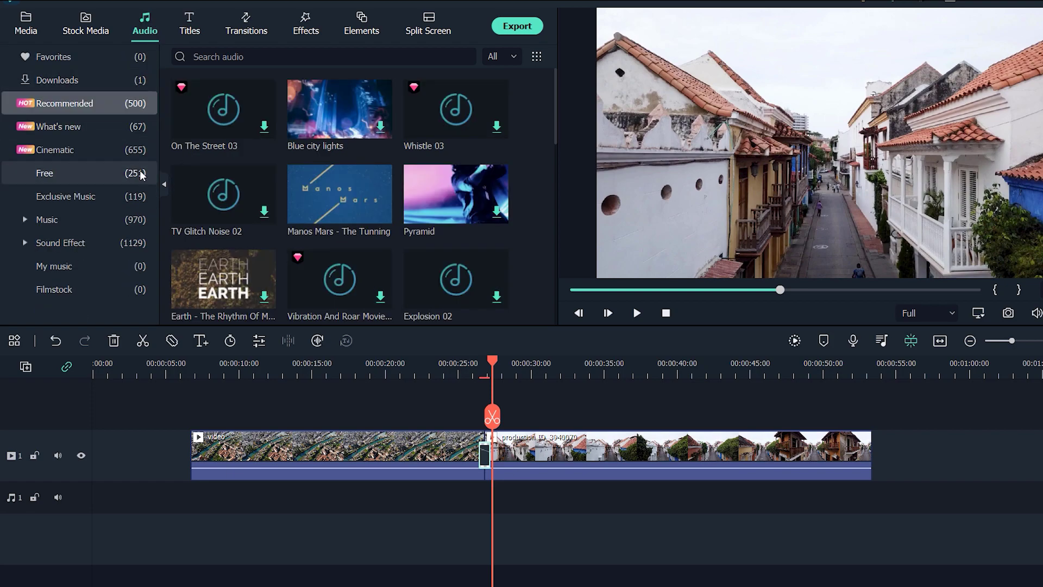
pyautogui.click(86, 24)
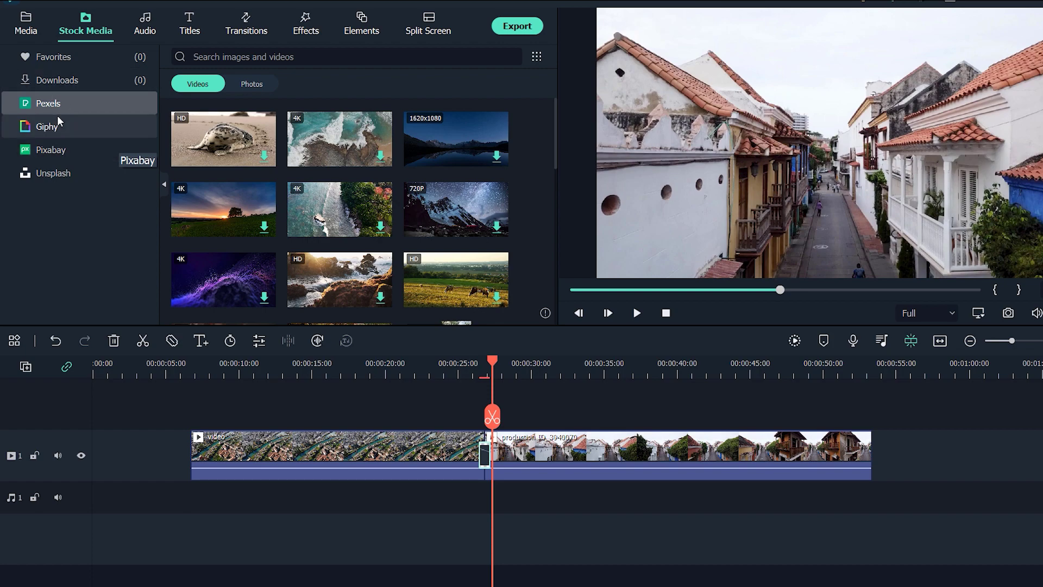
pyautogui.click(191, 57)
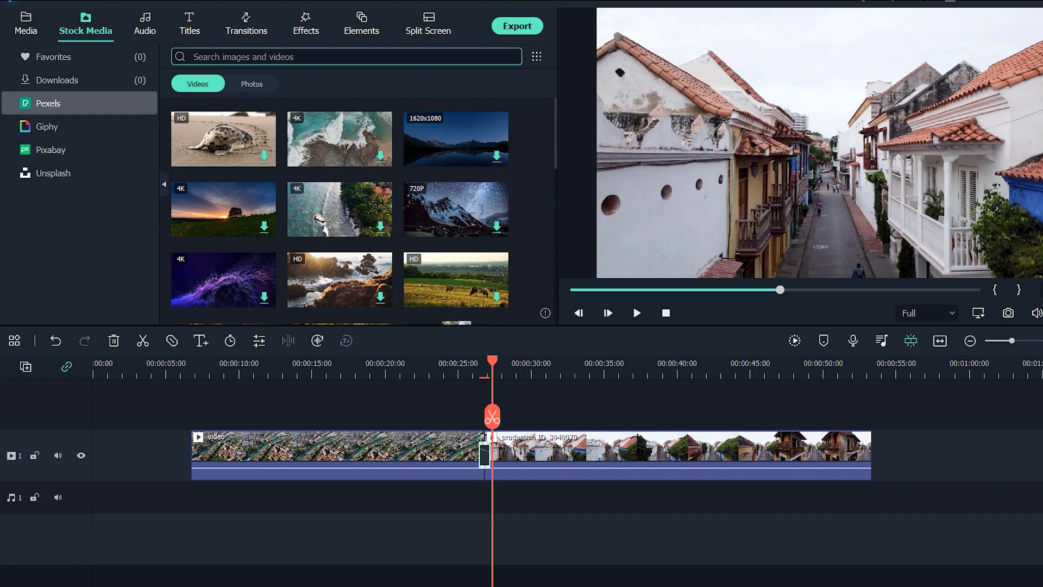